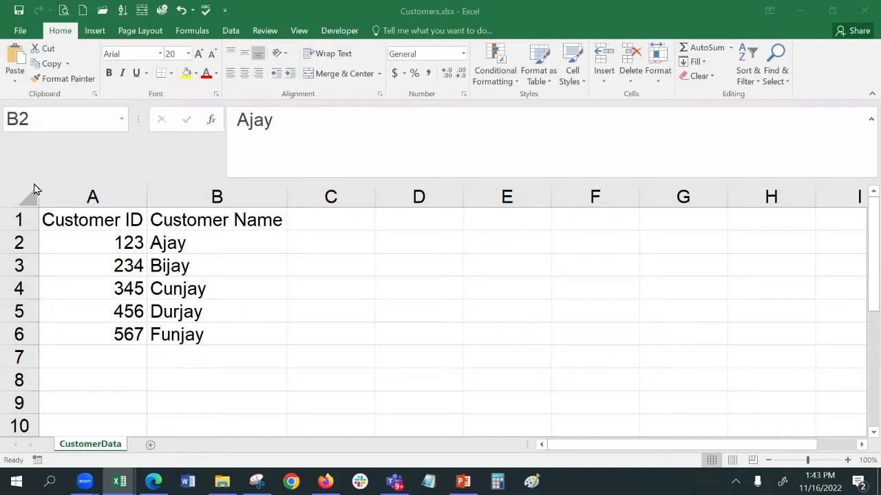
# Step: Examine the Customer ID and Customer Name columns on the CustomerData sheet
pyautogui.click(97, 219)
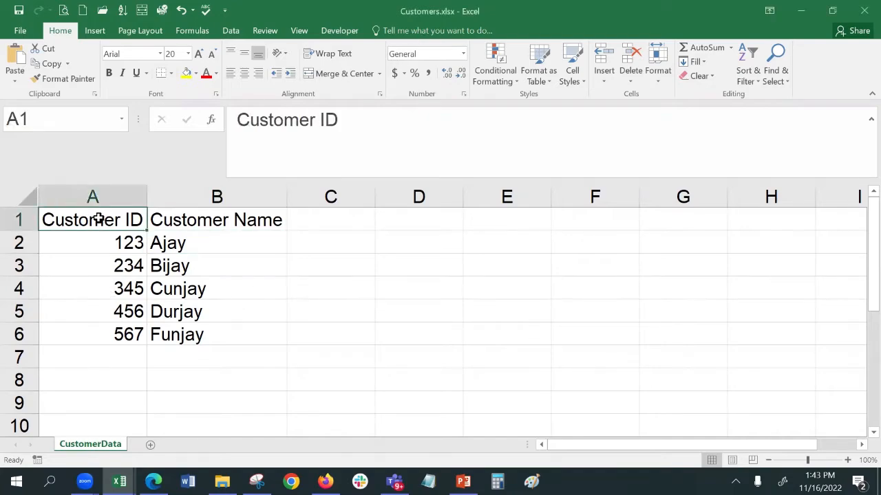
pyautogui.click(243, 220)
pyautogui.moveTo(89, 239); pyautogui.dragTo(85, 307)
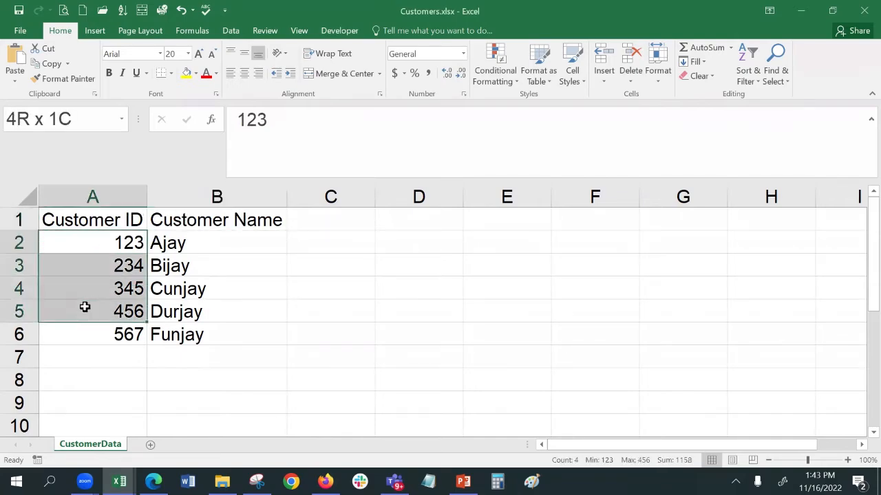
pyautogui.moveTo(181, 241); pyautogui.dragTo(190, 334)
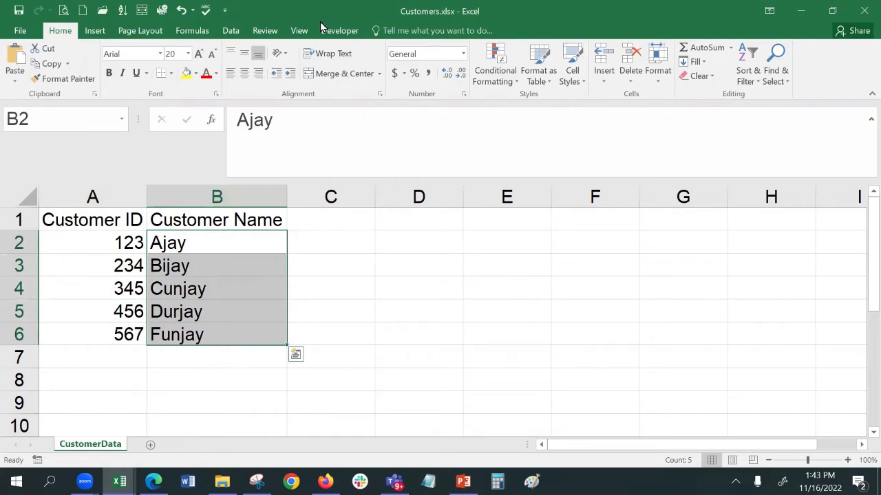
pyautogui.moveTo(320, 21); pyautogui.dragTo(448, 51)
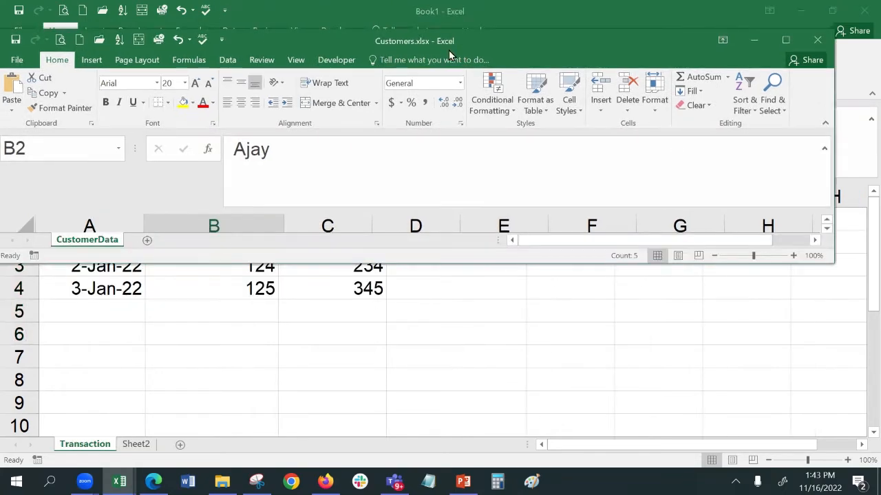
pyautogui.doubleClick(493, 35)
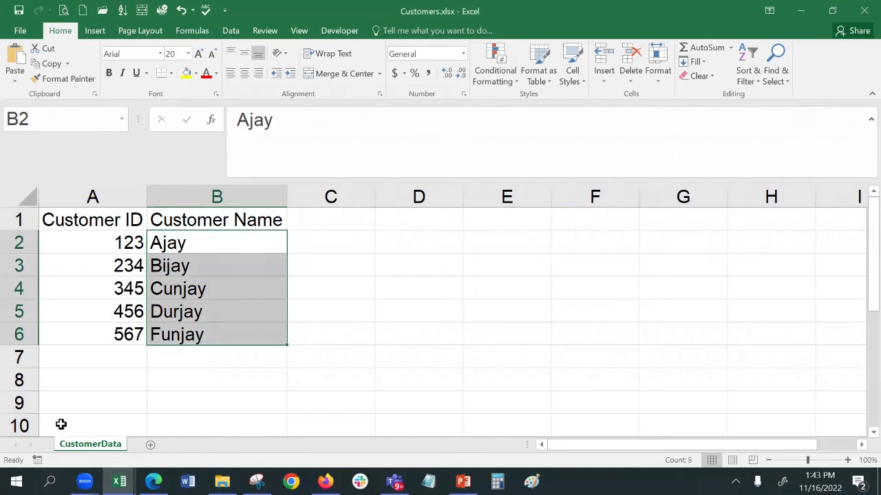
# Step: Check the folder where Customers.xlsx is stored through Save As, then cancel and return to the sheet
pyautogui.click(20, 30)
pyautogui.click(57, 143)
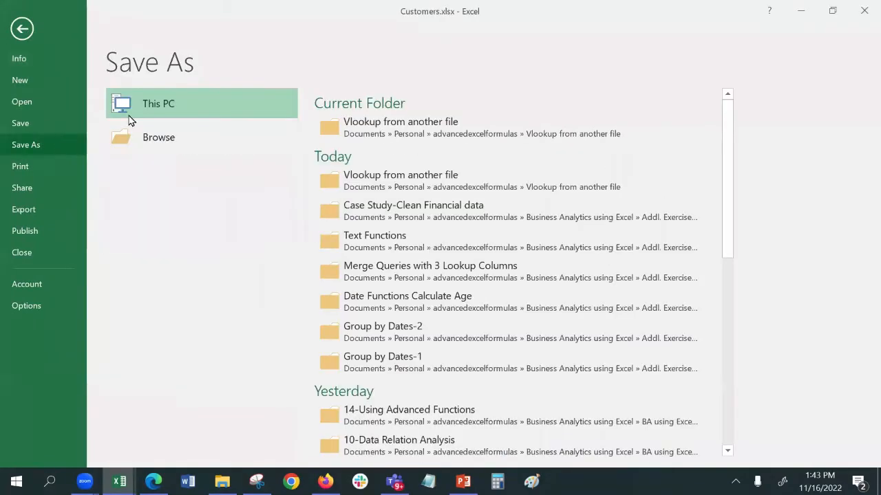
pyautogui.click(444, 127)
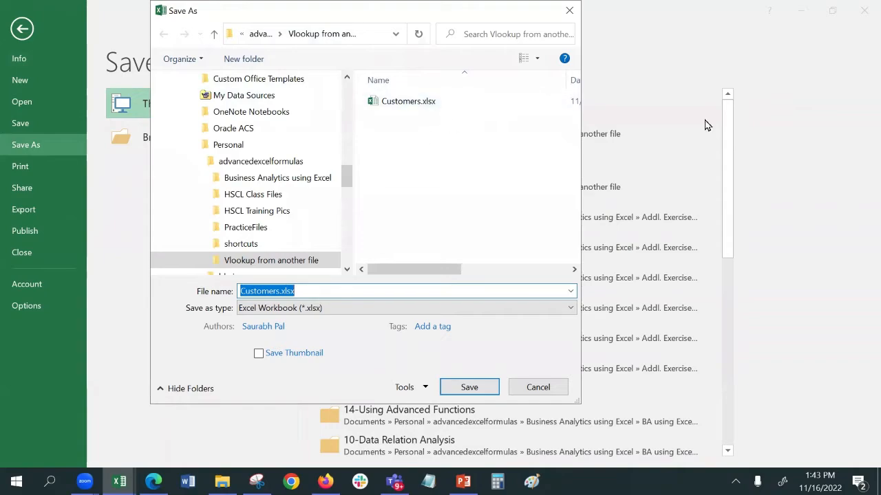
pyautogui.click(536, 388)
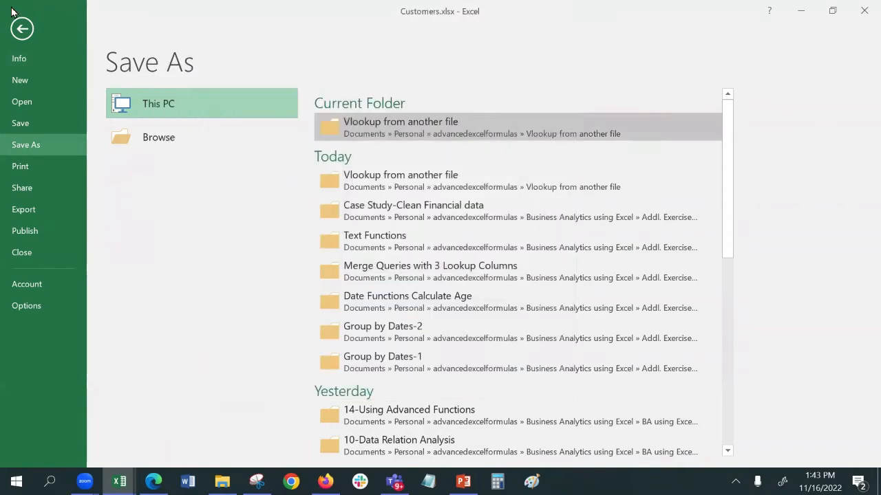
pyautogui.click(22, 29)
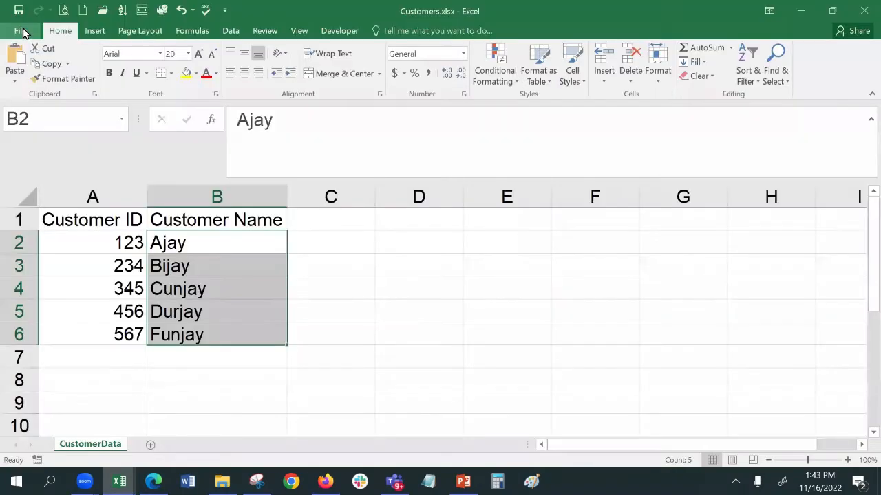
pyautogui.click(324, 273)
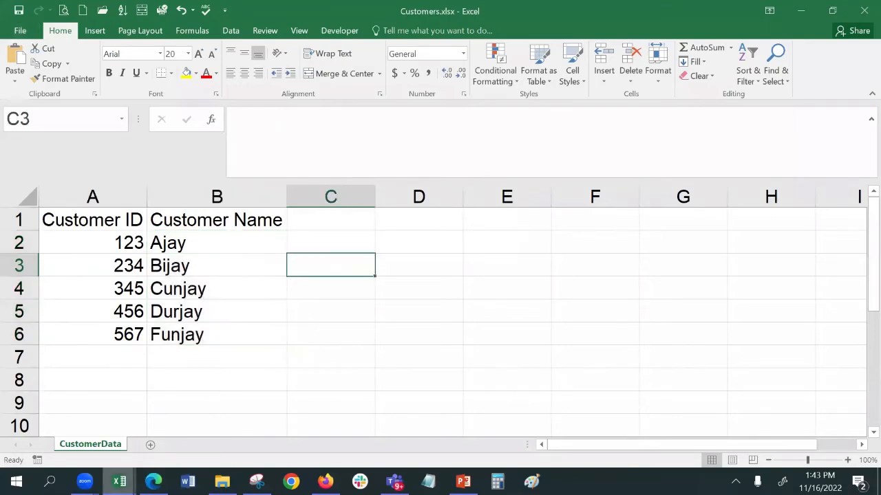
# Step: Switch to the Book1 workbook and review the invoice date, invoice number, customer ID and customer name cells in row 2 of the Transaction sheet
pyautogui.moveTo(119, 481)
pyautogui.click(63, 422)
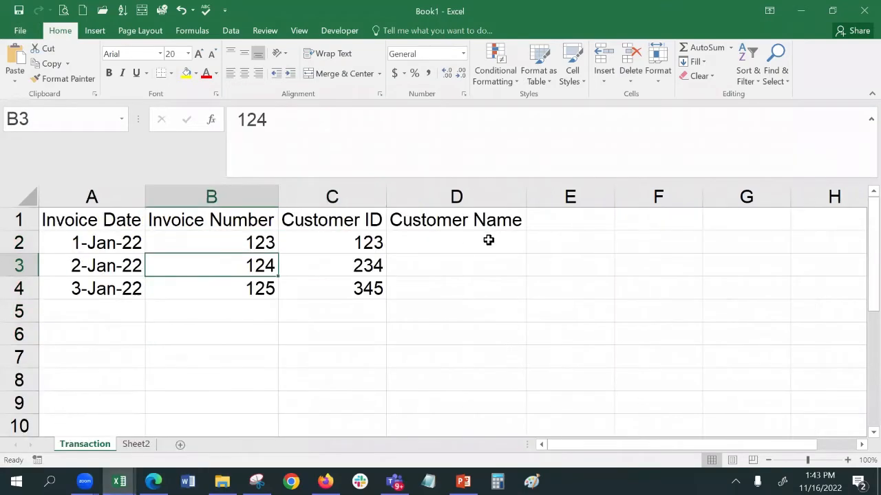
pyautogui.click(83, 242)
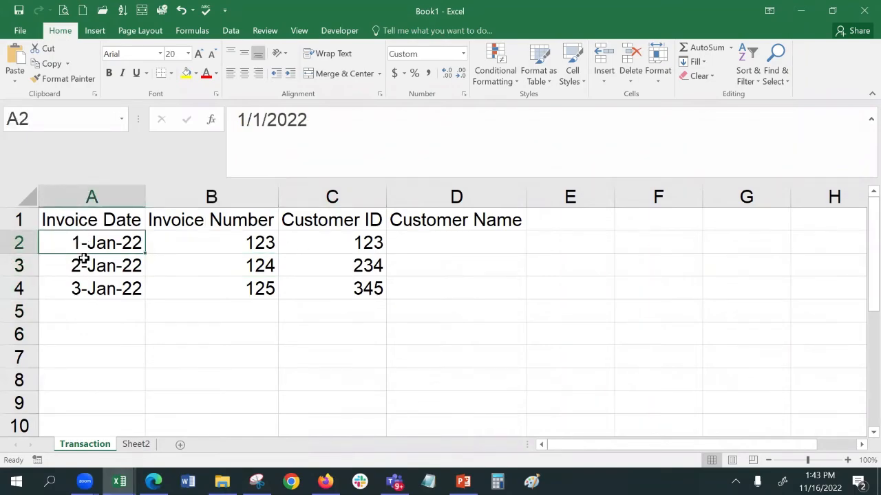
pyautogui.click(256, 243)
pyautogui.click(317, 245)
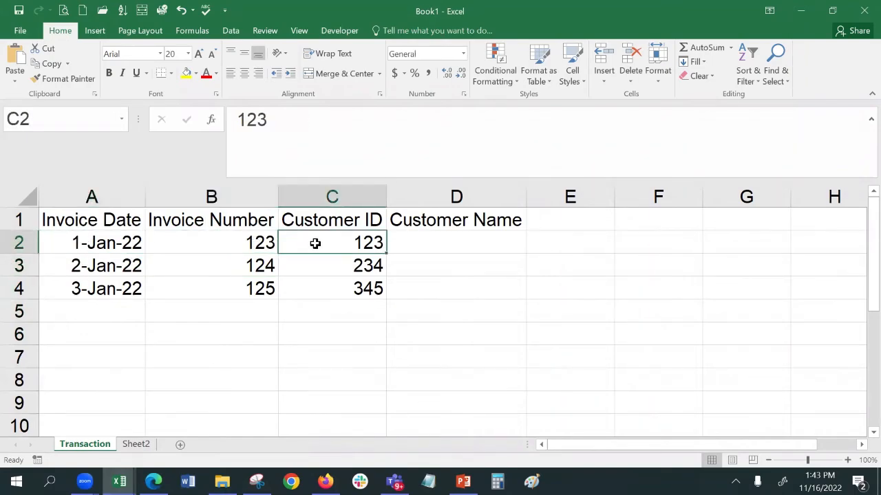
pyautogui.click(435, 244)
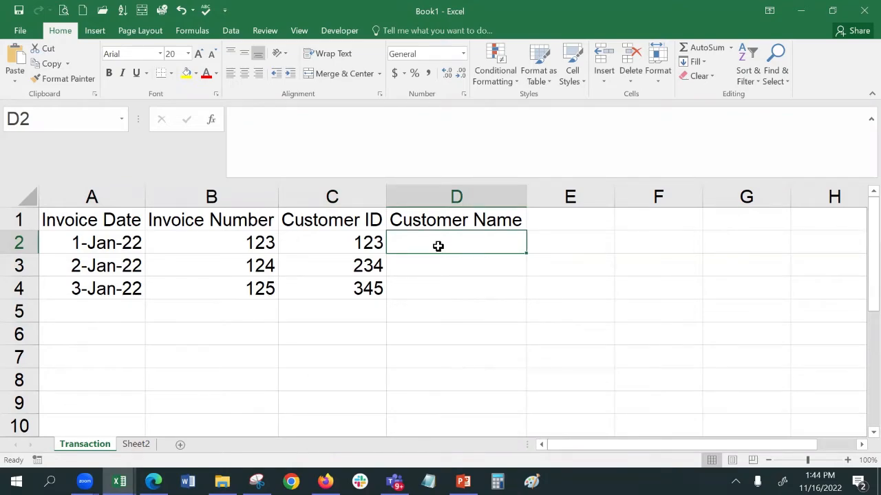
# Step: View the source customer list in Customers.xlsx and return to the Transaction sheet of Book1
pyautogui.moveTo(119, 482)
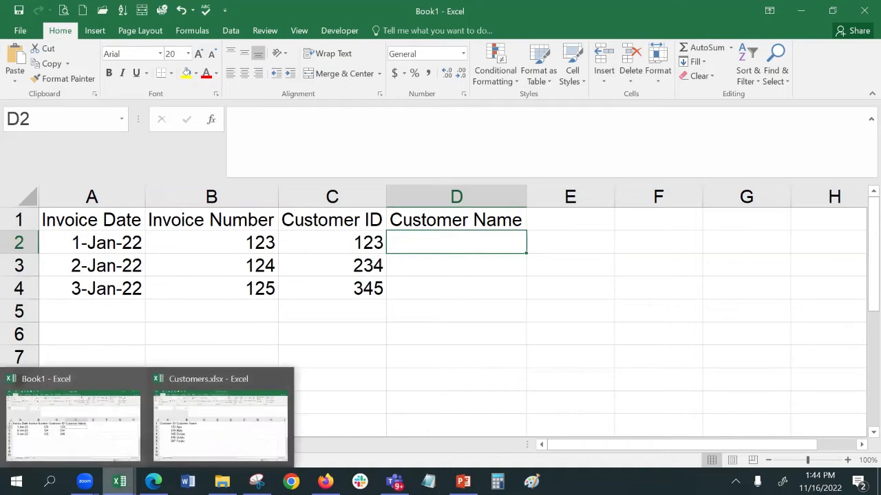
pyautogui.click(218, 416)
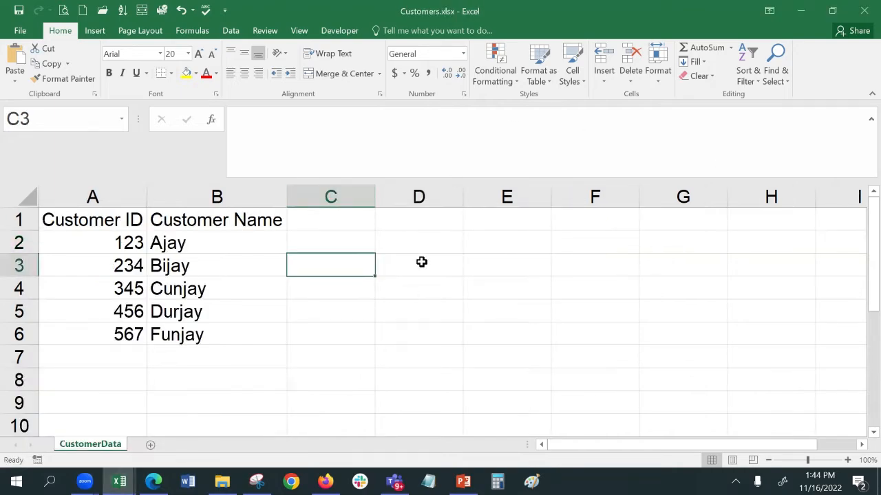
pyautogui.click(98, 443)
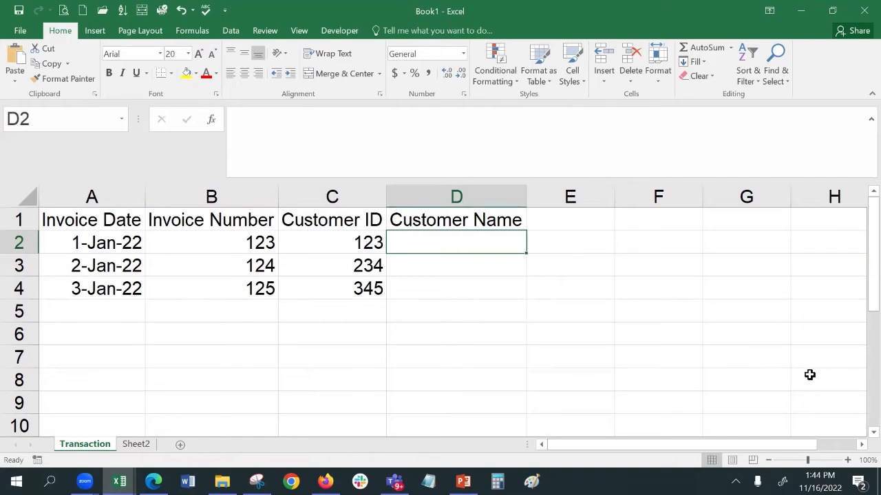
# Step: Start a VLOOKUP formula in D2 using the Function Arguments dialog, with C2 as the lookup value
pyautogui.write('=vloo')
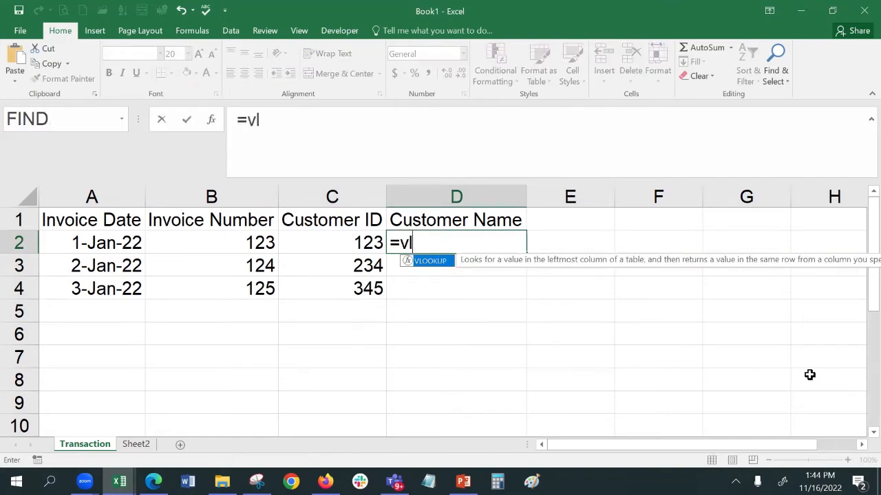
pyautogui.doubleClick(431, 263)
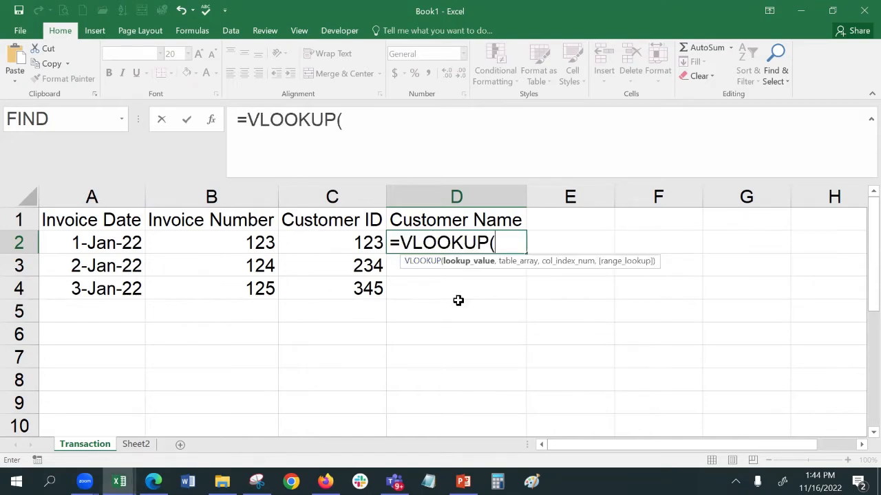
pyautogui.click(212, 120)
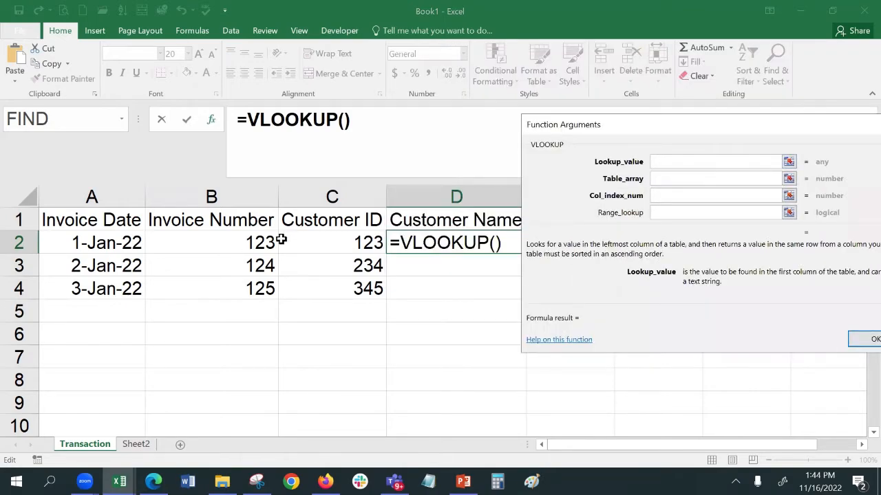
pyautogui.click(304, 241)
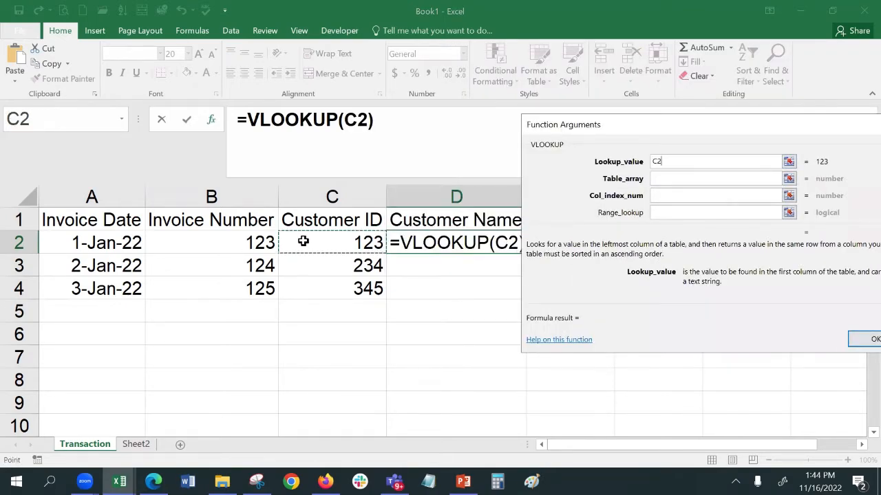
# Step: Set the VLOOKUP table array to $A$2:$B$6 on the CustomerData sheet of Customers.xlsx
pyautogui.click(720, 179)
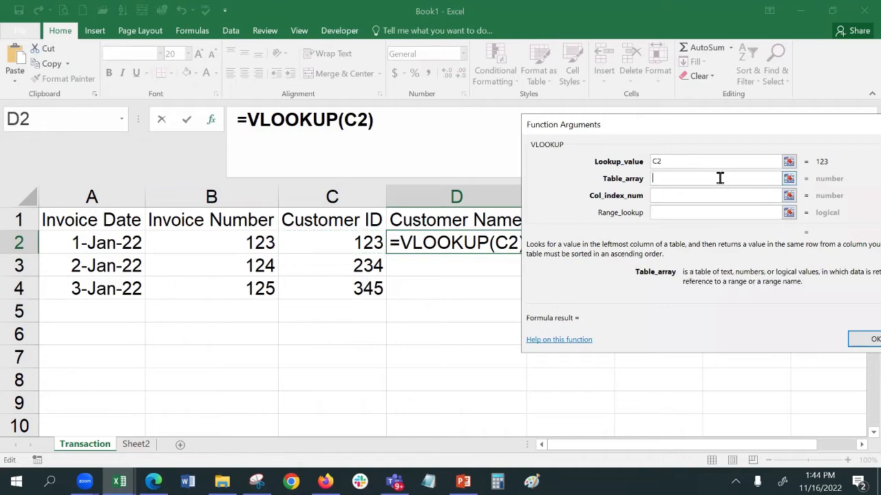
pyautogui.click(789, 179)
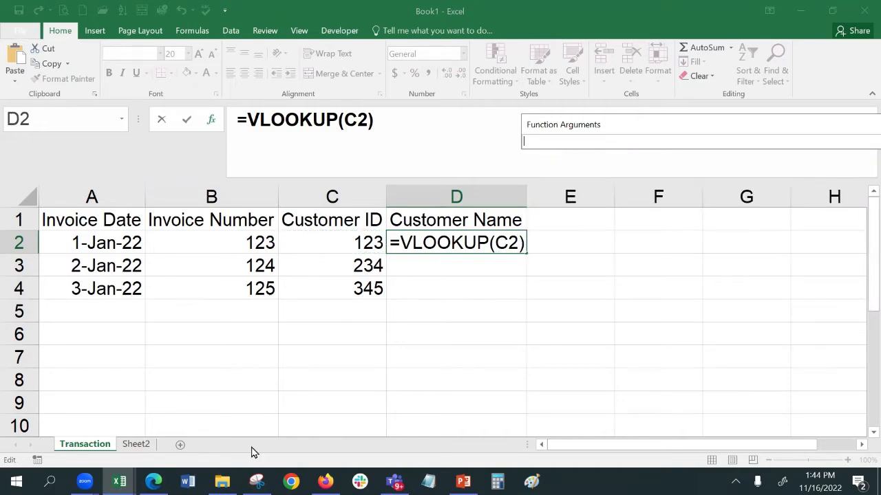
pyautogui.moveTo(119, 482)
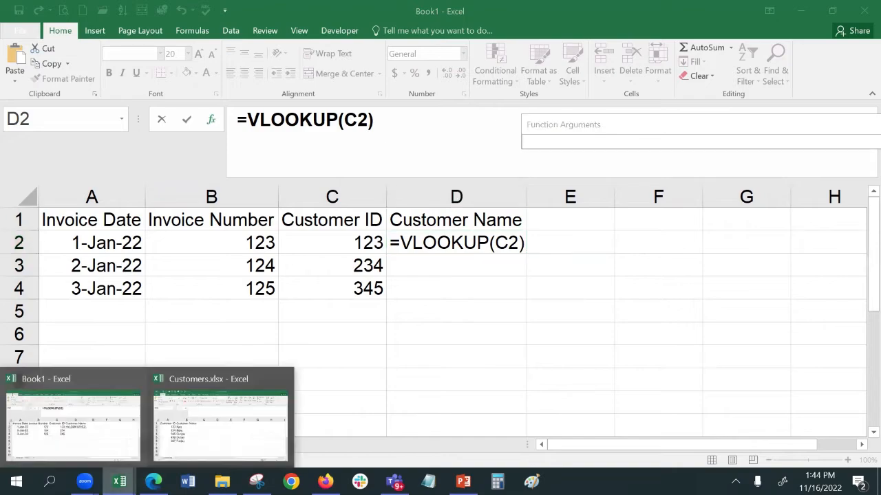
pyautogui.click(207, 418)
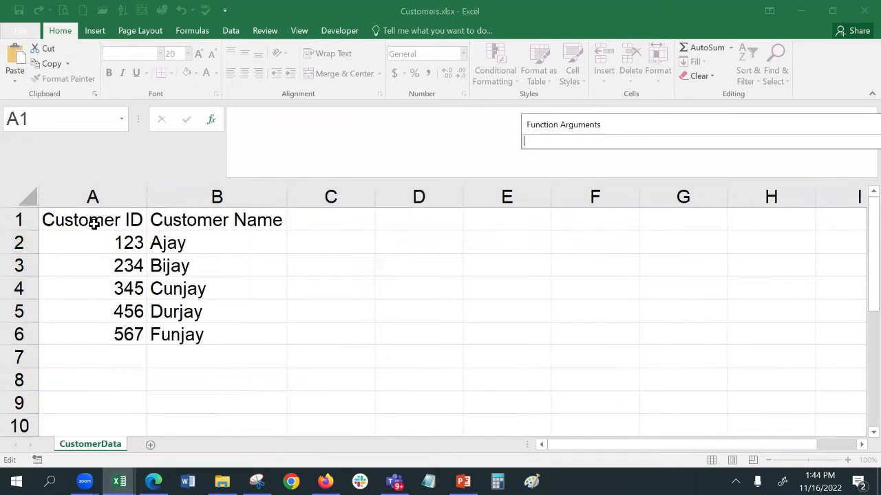
pyautogui.moveTo(87, 236); pyautogui.dragTo(185, 334)
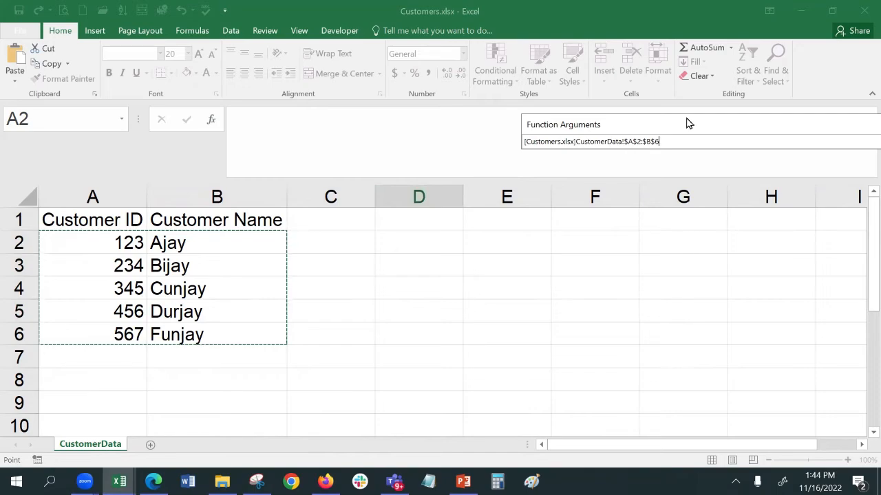
pyautogui.moveTo(685, 123); pyautogui.dragTo(514, 110)
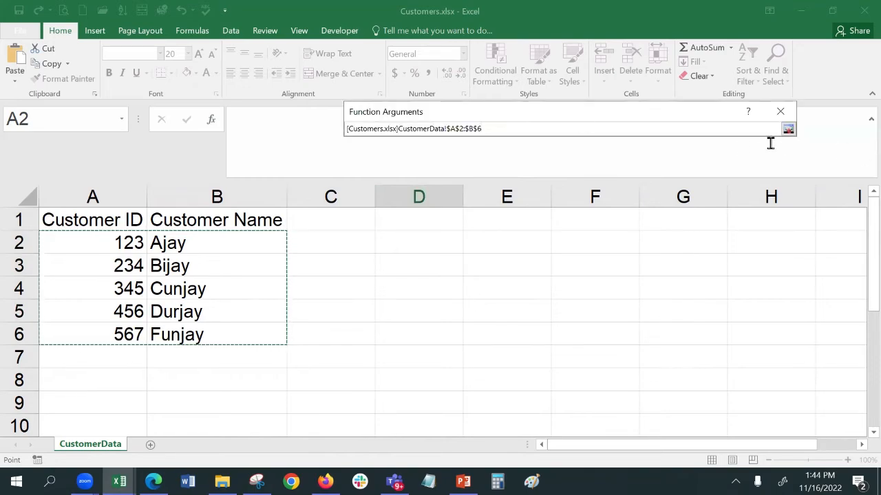
pyautogui.click(788, 129)
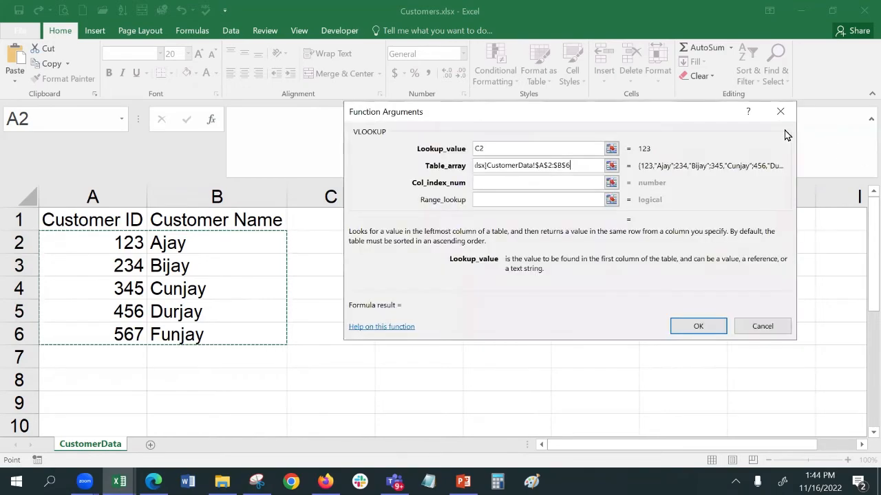
# Step: Set the VLOOKUP column index number to 2, leave the range lookup blank and confirm the formula
pyautogui.click(565, 182)
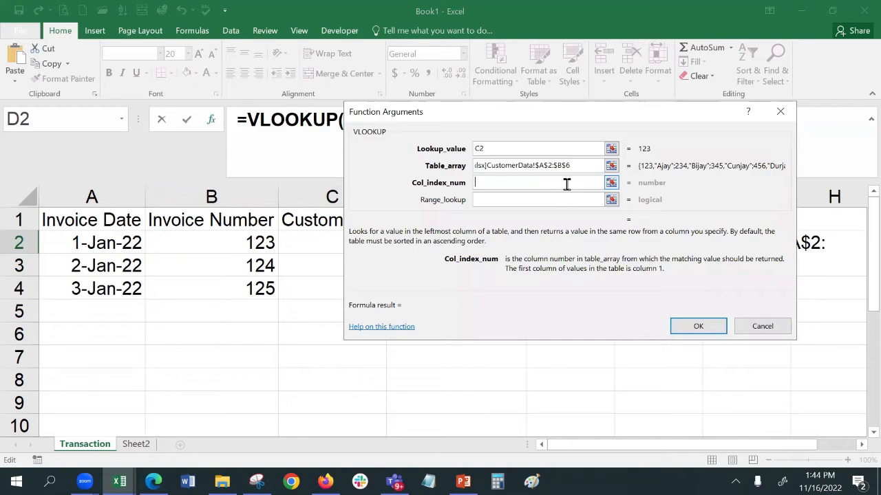
pyautogui.write('2')
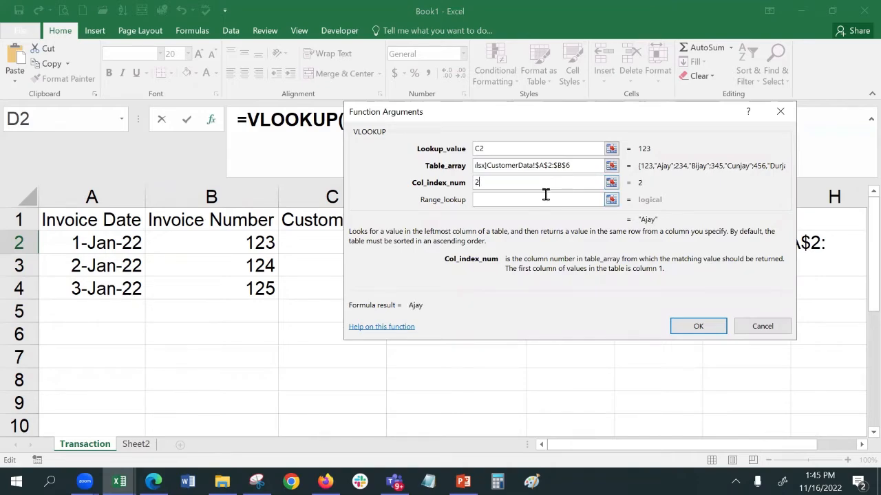
pyautogui.click(546, 198)
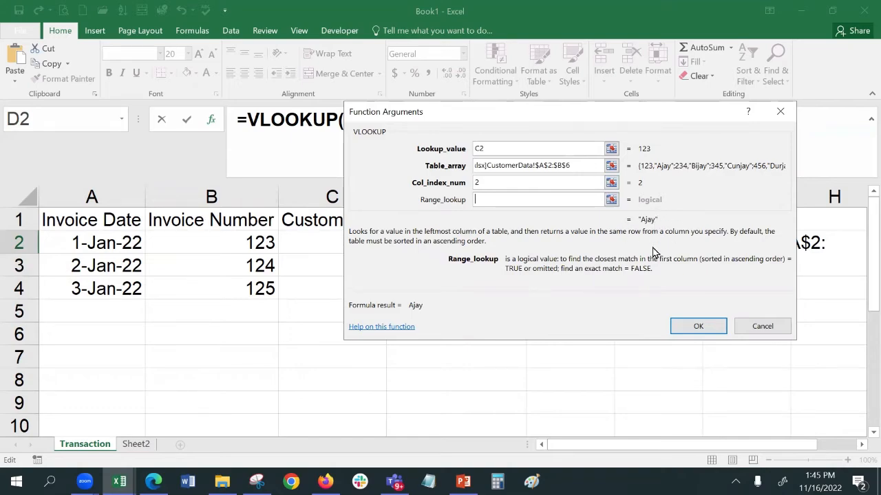
pyautogui.click(698, 327)
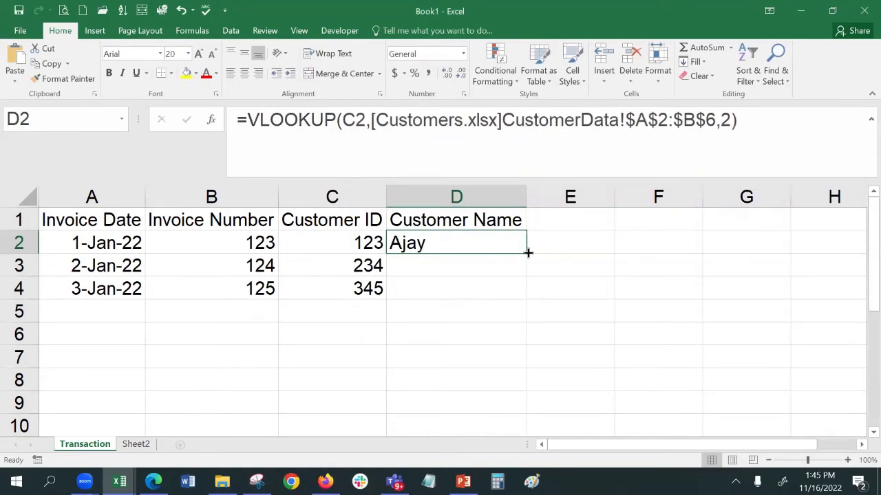
# Step: Fill the VLOOKUP formula from D2 down to D4 and check the copied formulas in D3 and D4
pyautogui.moveTo(525, 251); pyautogui.dragTo(524, 299)
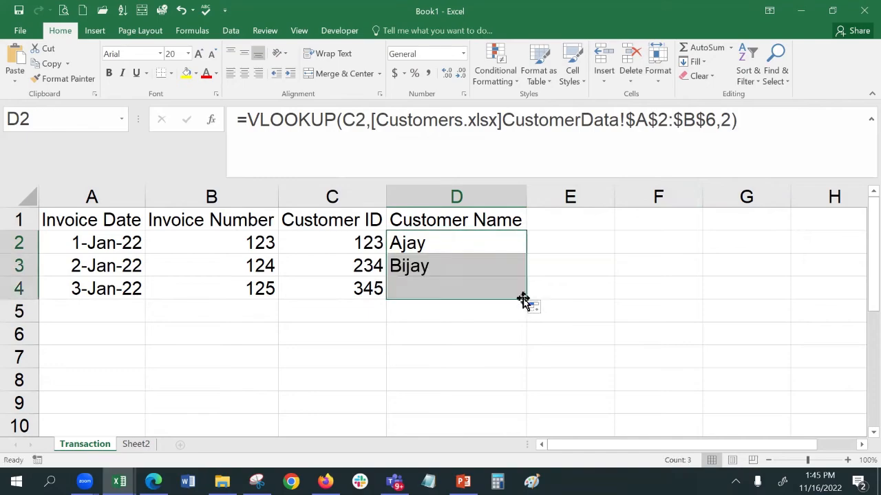
pyautogui.click(475, 273)
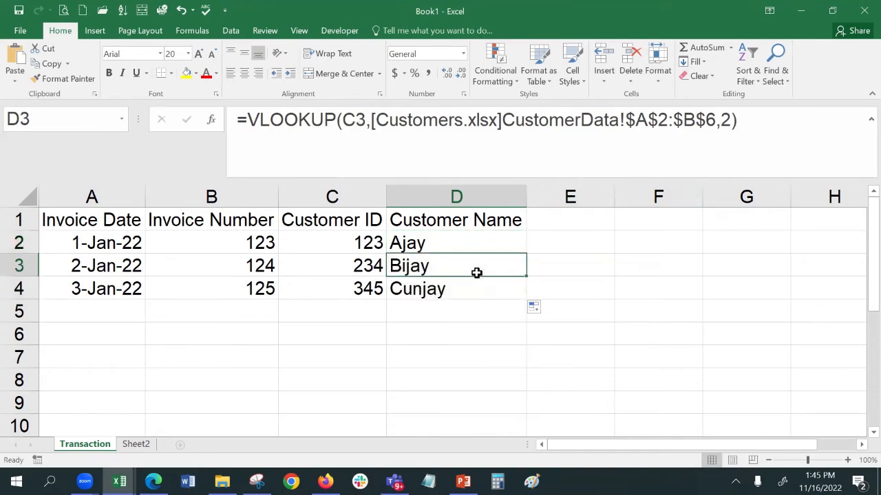
pyautogui.click(478, 301)
pyautogui.click(477, 288)
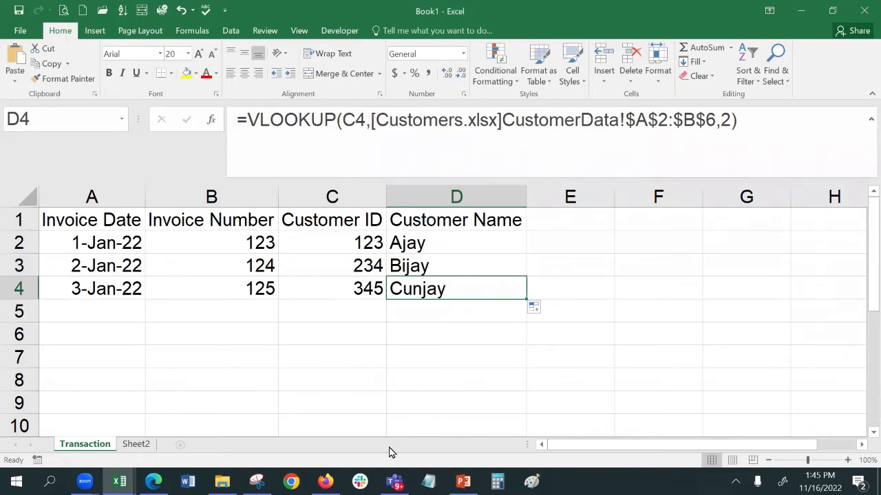
# Step: Change the customer ID in cell C3 of the Transaction sheet to 456
pyautogui.moveTo(119, 481)
pyautogui.press('Down')
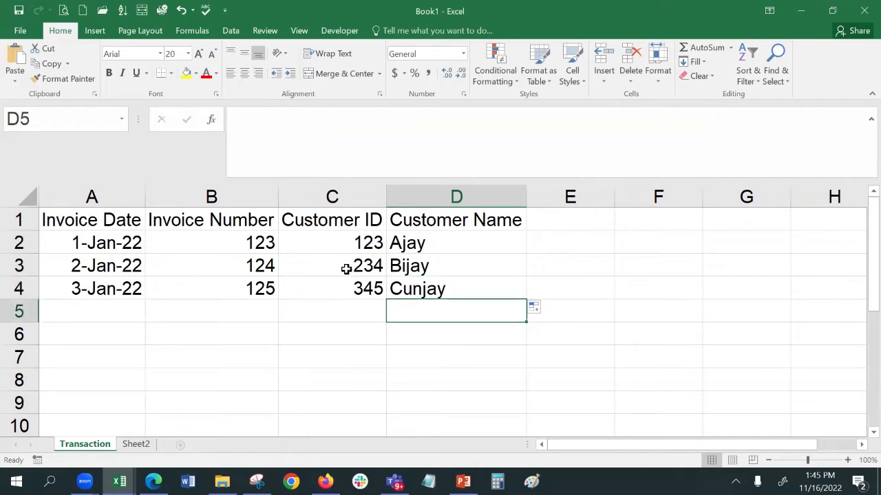
pyautogui.click(346, 269)
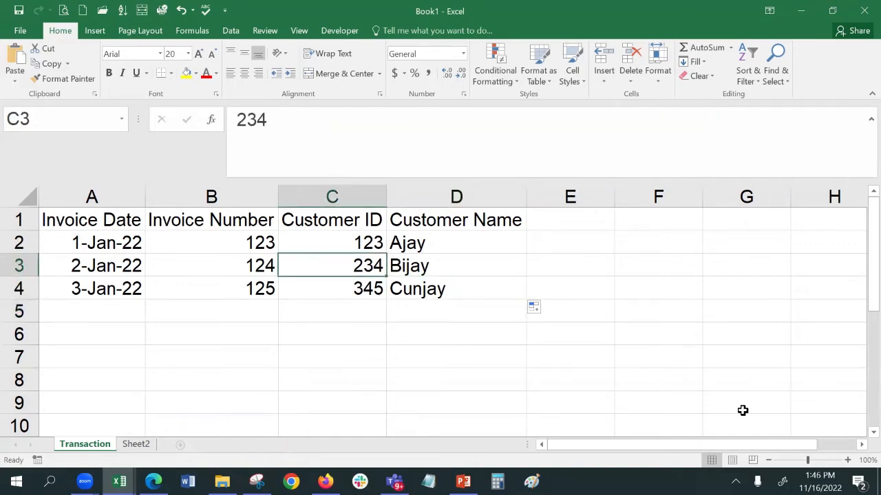
pyautogui.write('456')
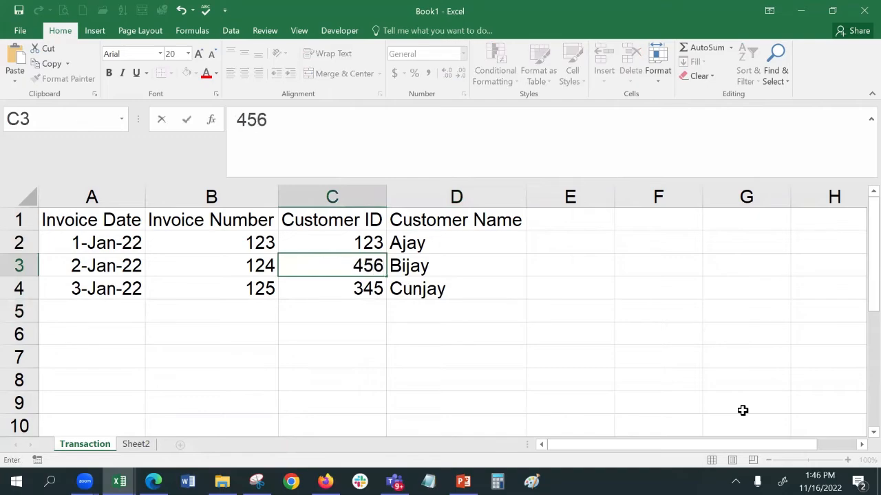
pyautogui.press('Return')
# Step: Examine how the VLOOKUP formula in D3 references the Customers.xlsx workbook, its sheet and its data range
pyautogui.click(485, 266)
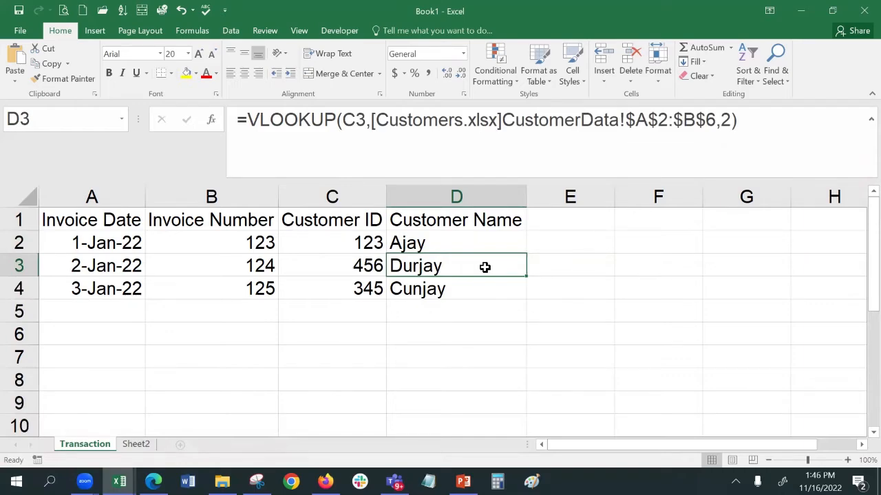
pyautogui.doubleClick(470, 267)
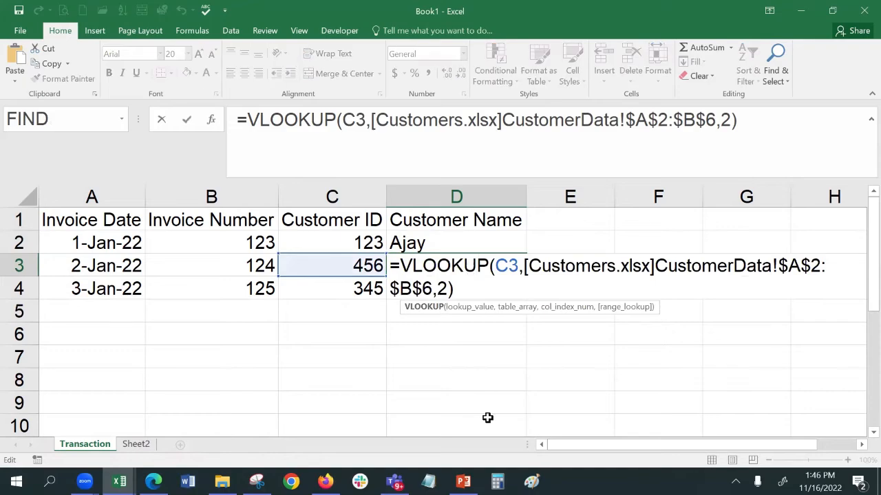
pyautogui.click(570, 272)
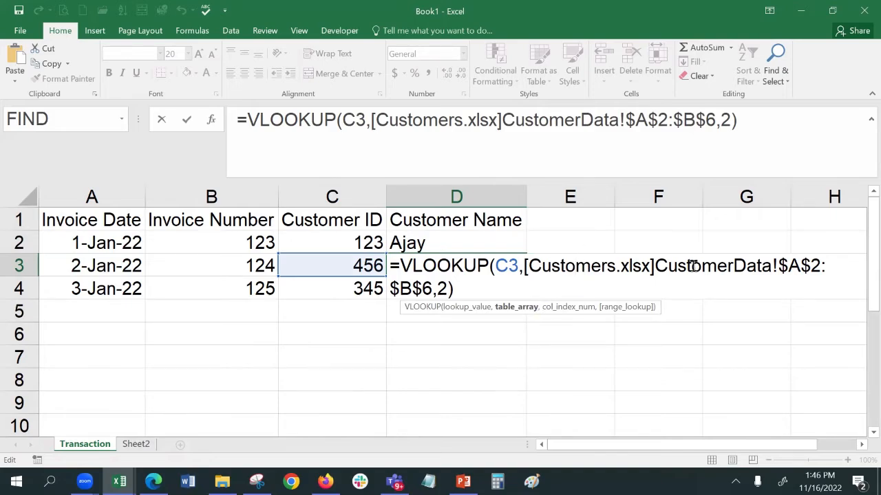
pyautogui.click(450, 361)
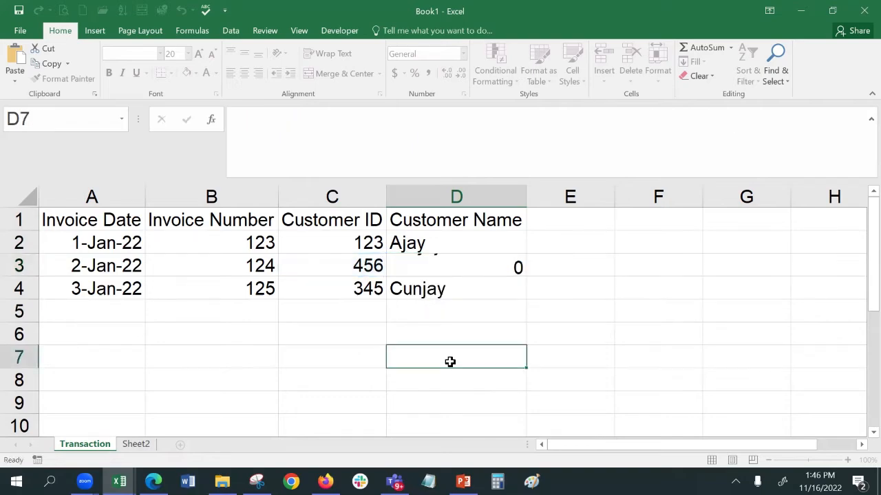
pyautogui.click(459, 270)
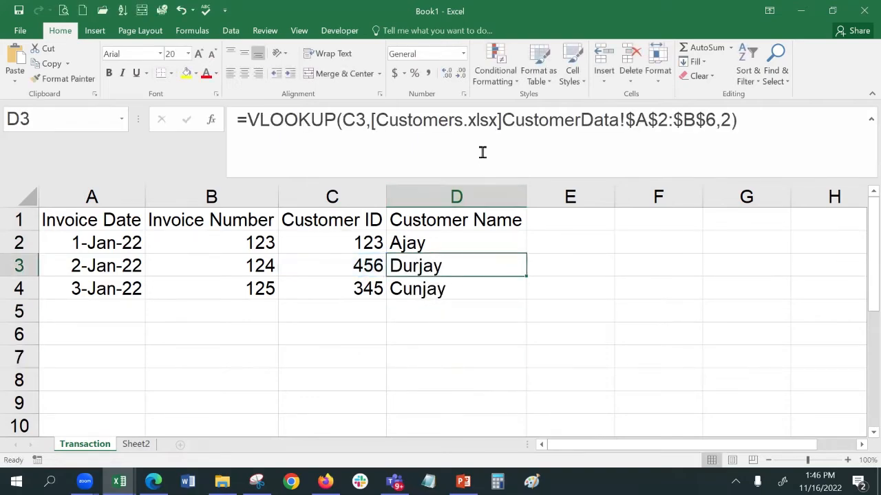
pyautogui.click(468, 120)
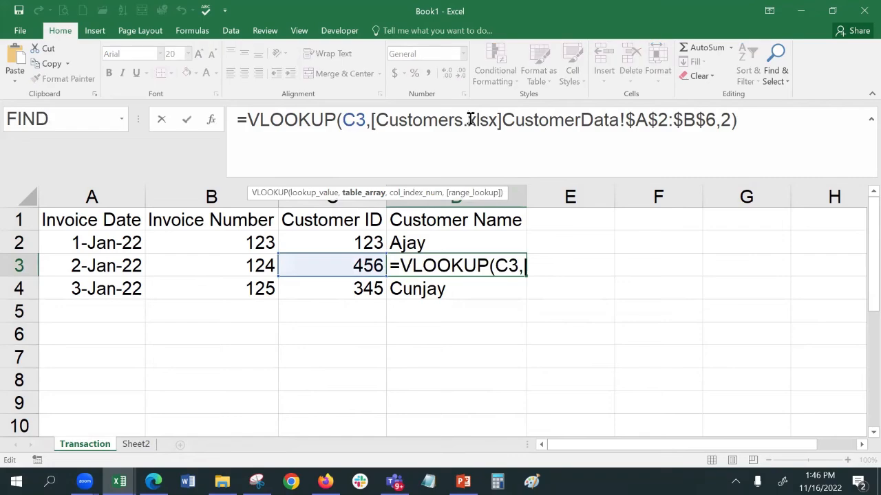
pyautogui.rightClick(469, 119)
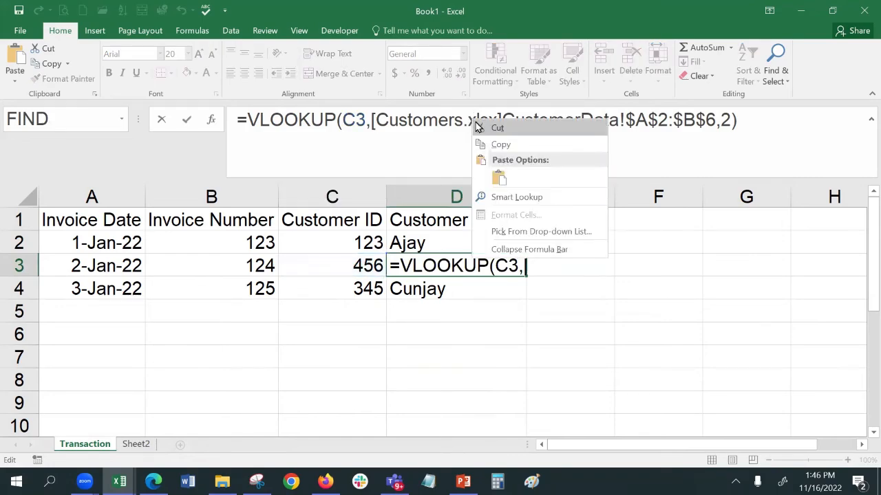
pyautogui.click(531, 199)
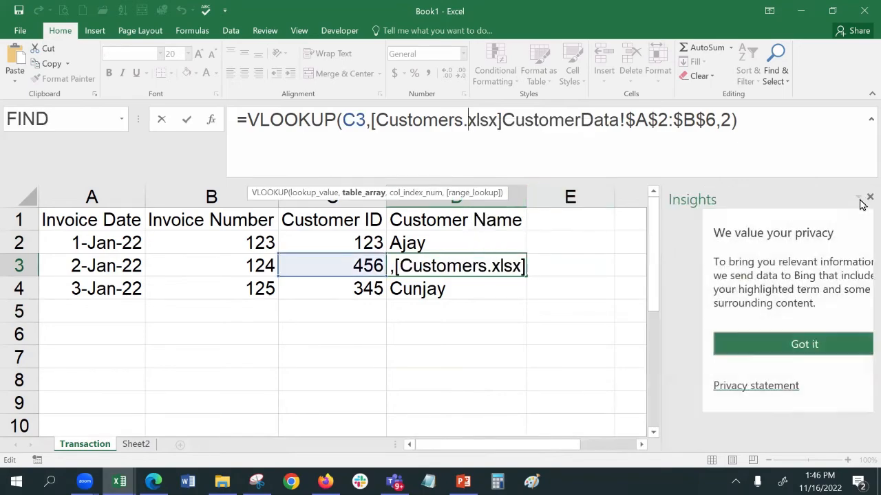
pyautogui.click(868, 198)
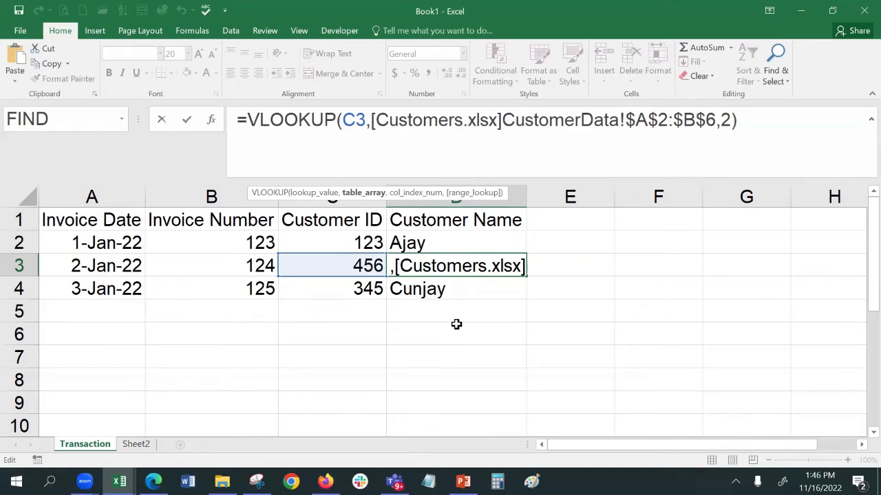
pyautogui.hotkey('ctrl', 'Return')
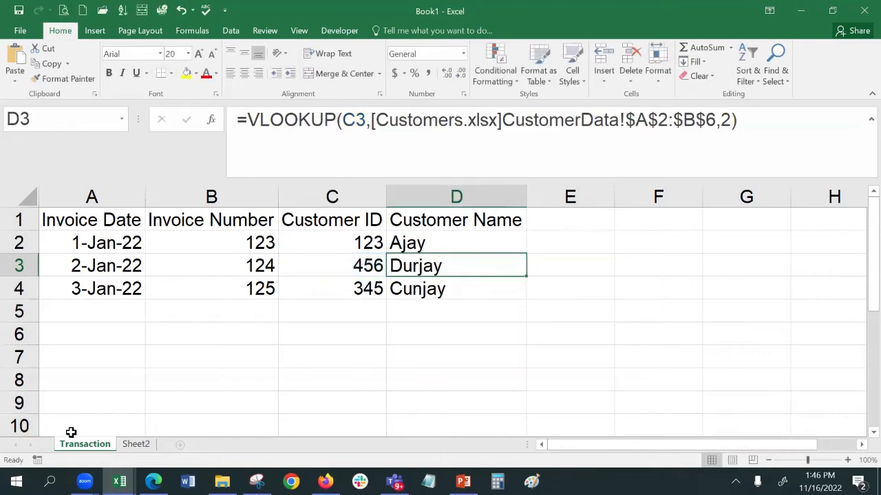
# Step: Open Sheet2 and review the three VLOOKUP cases: from same sheet, from different sheet and from different workbook
pyautogui.click(135, 446)
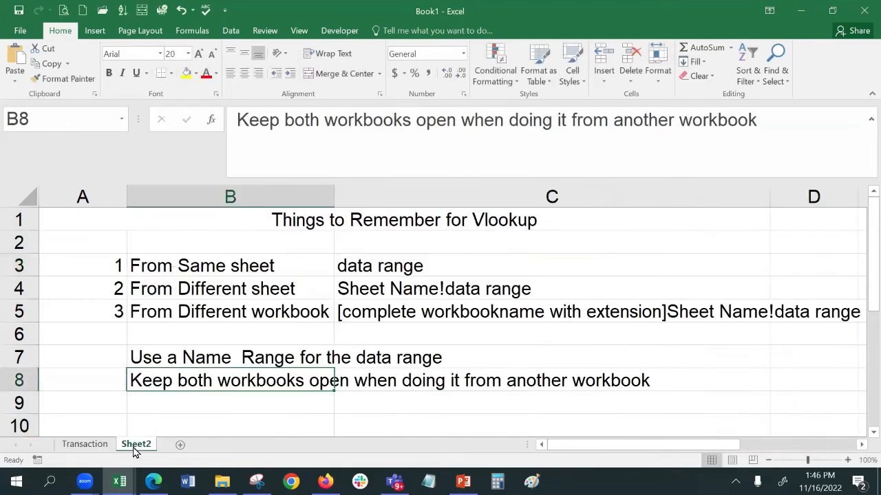
pyautogui.click(275, 224)
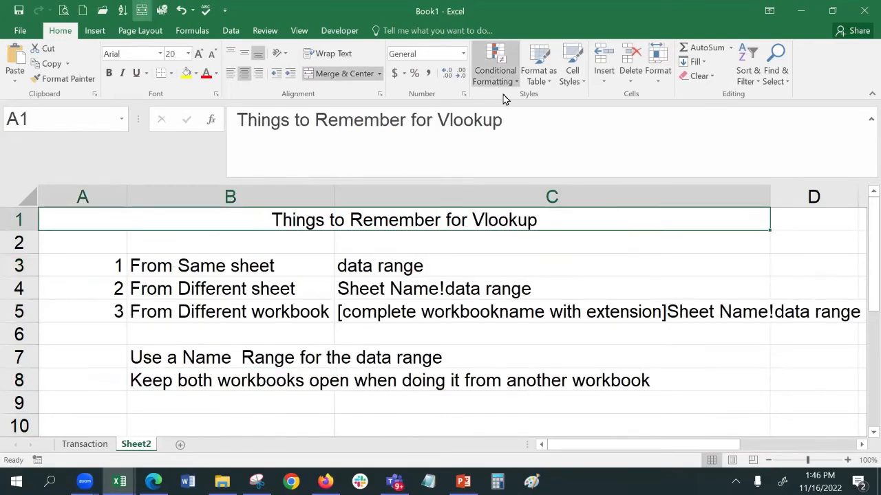
pyautogui.click(236, 268)
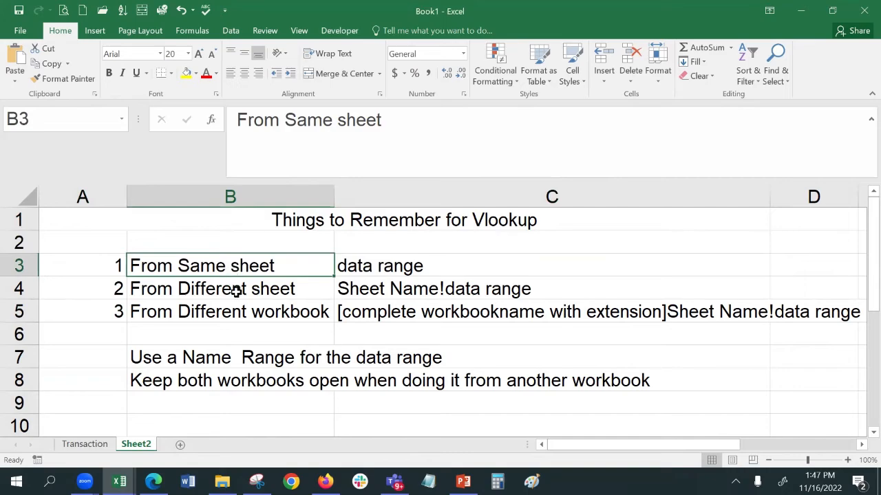
pyautogui.click(237, 291)
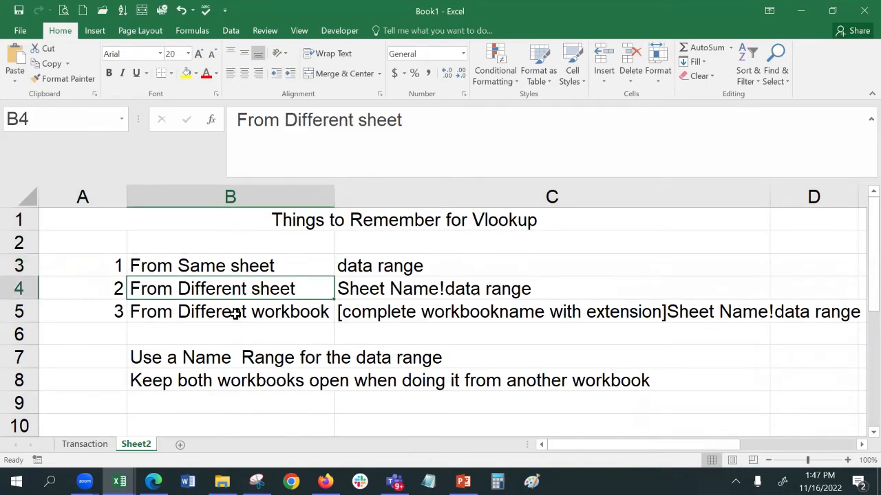
pyautogui.click(236, 311)
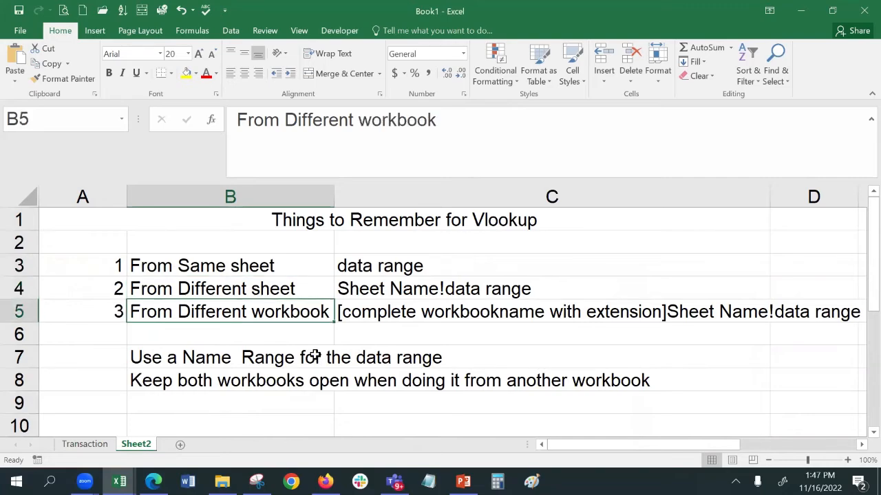
# Step: Compare the data range notation listed on Sheet2 for same-sheet, different-sheet and different-workbook lookups
pyautogui.click(264, 266)
pyautogui.click(442, 265)
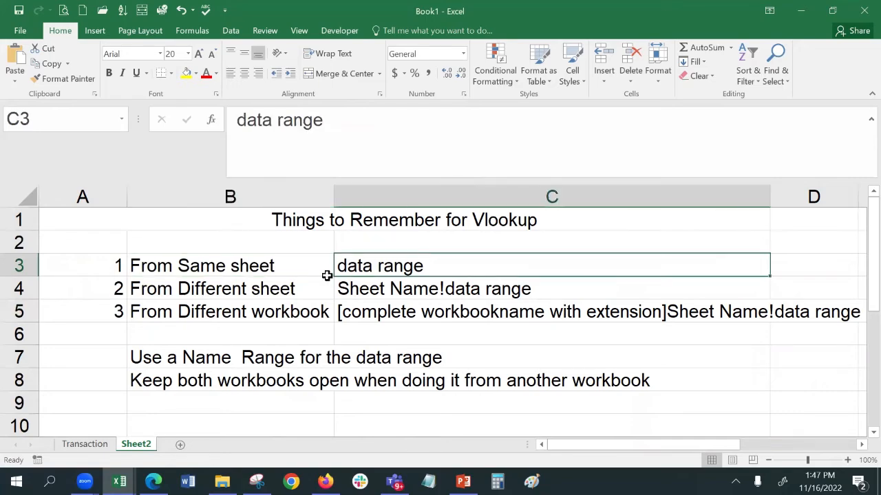
pyautogui.click(193, 292)
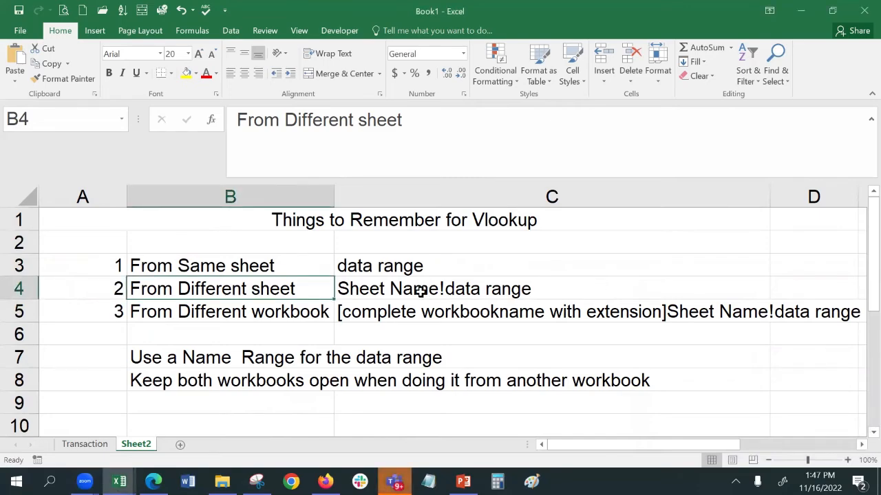
pyautogui.click(239, 311)
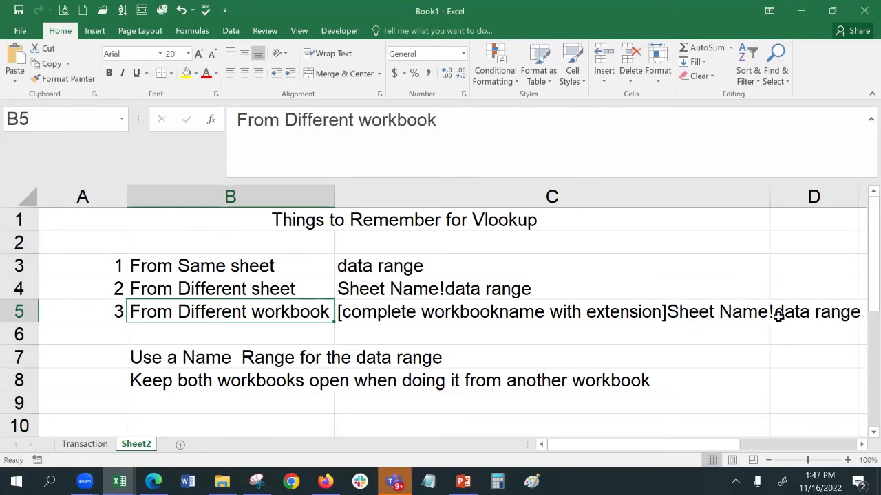
pyautogui.click(861, 444)
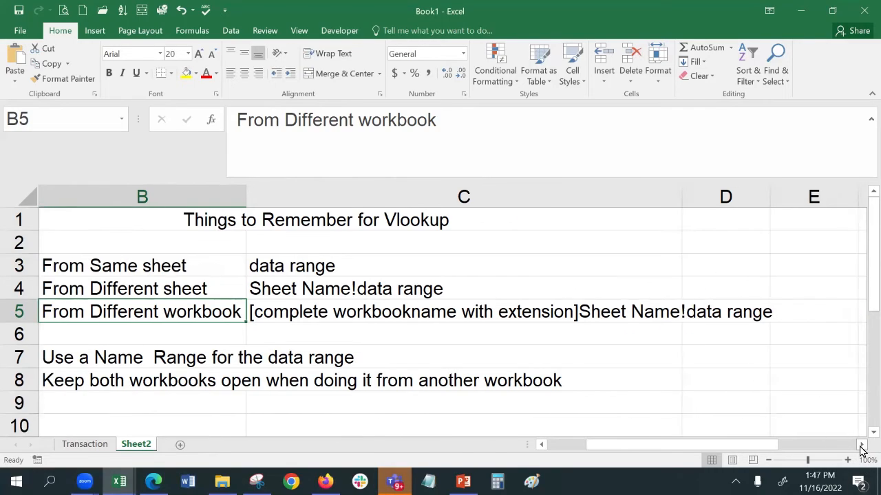
pyautogui.moveTo(768, 446); pyautogui.dragTo(643, 444)
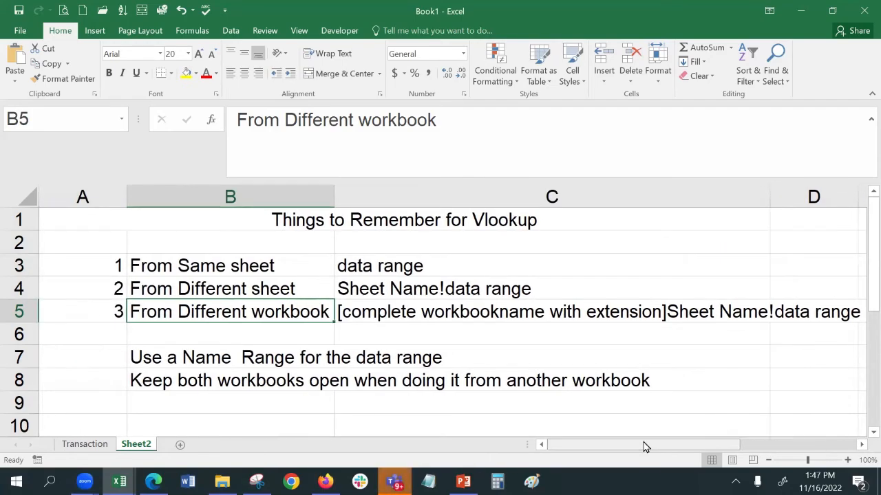
pyautogui.click(416, 265)
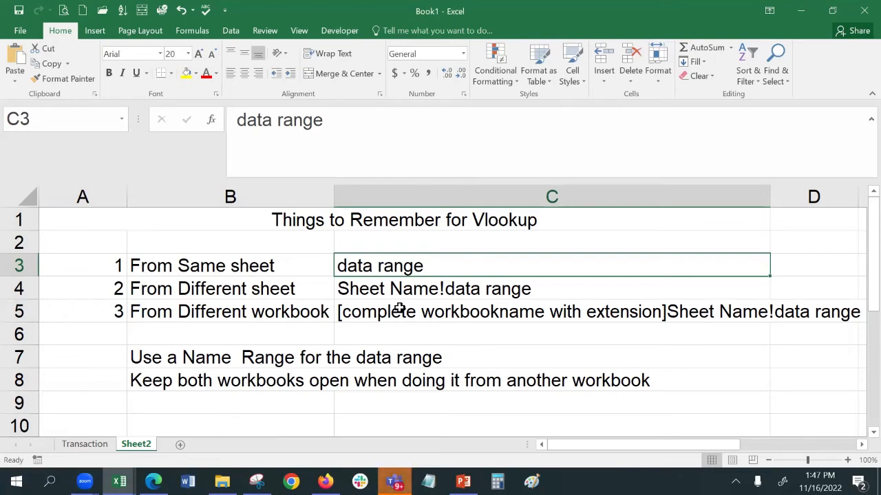
pyautogui.click(276, 316)
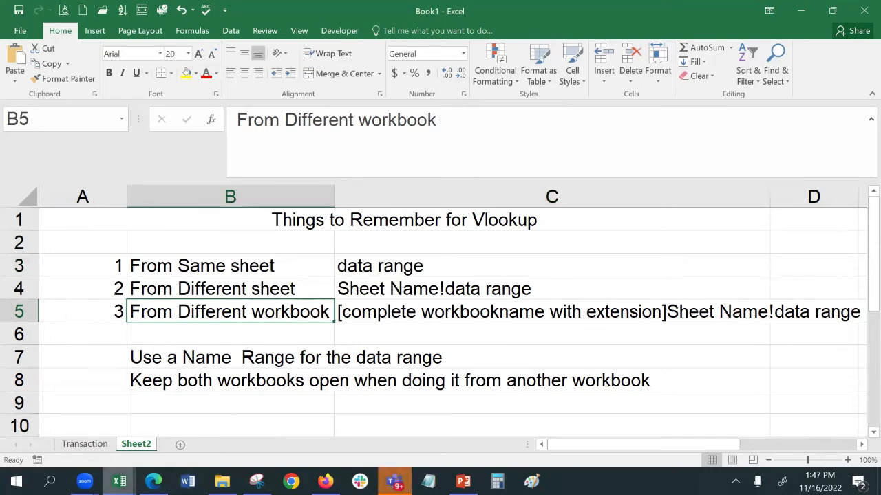
# Step: Switch to Customers.xlsx and select the customer records in A2:B6 on the CustomerData sheet for naming
pyautogui.moveTo(119, 481)
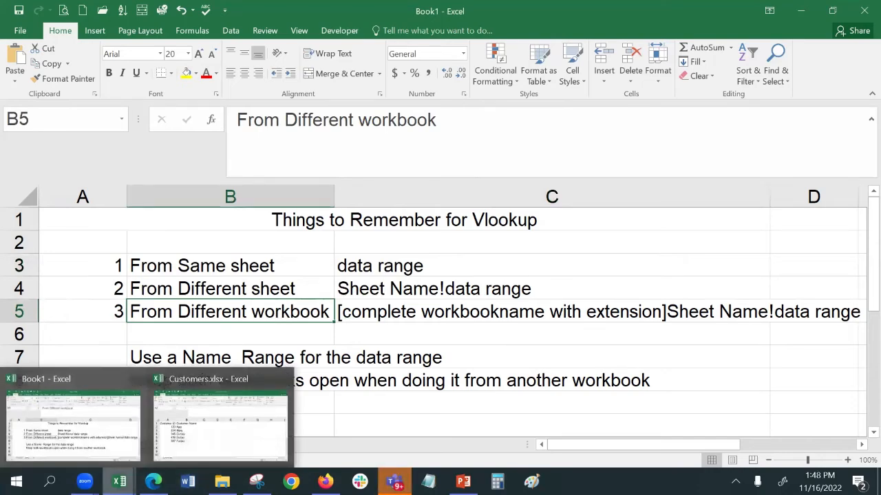
pyautogui.click(194, 425)
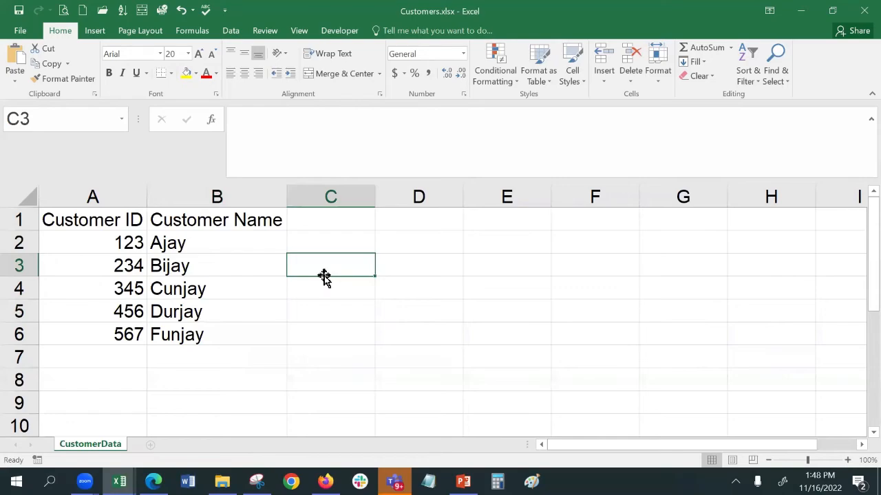
pyautogui.moveTo(68, 236); pyautogui.dragTo(271, 328)
pyautogui.click(75, 118)
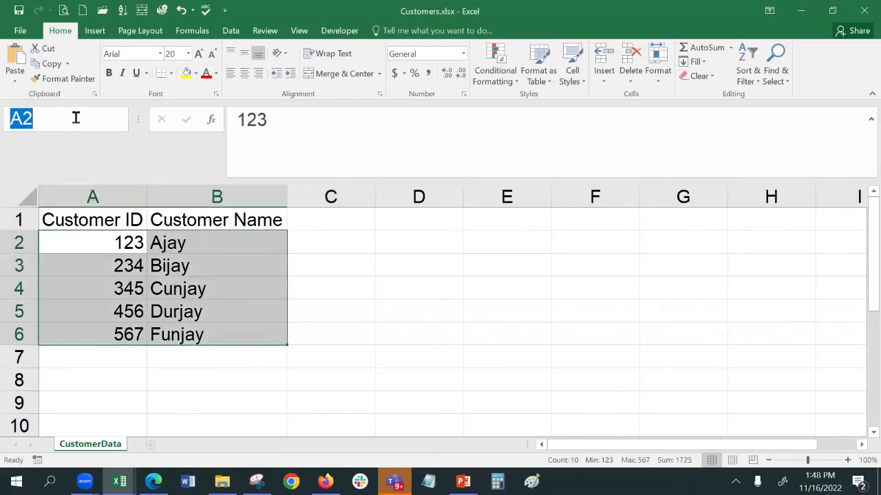
pyautogui.write('mydata')
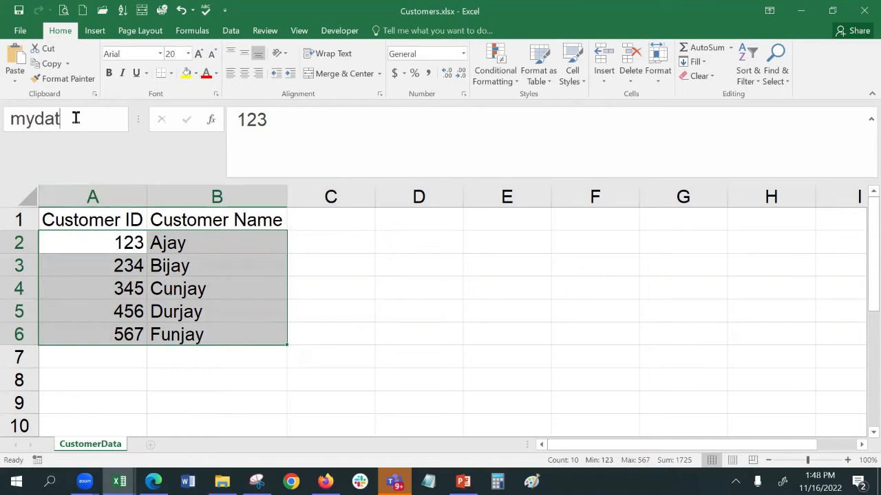
pyautogui.press('BackSpace')
pyautogui.press('BackSpace')
pyautogui.press('BackSpace')
pyautogui.press('BackSpace')
pyautogui.press('BackSpace')
pyautogui.press('BackSpace')
# Step: Name the selected customer records range A2:B6 customerdata
pyautogui.write('custome')
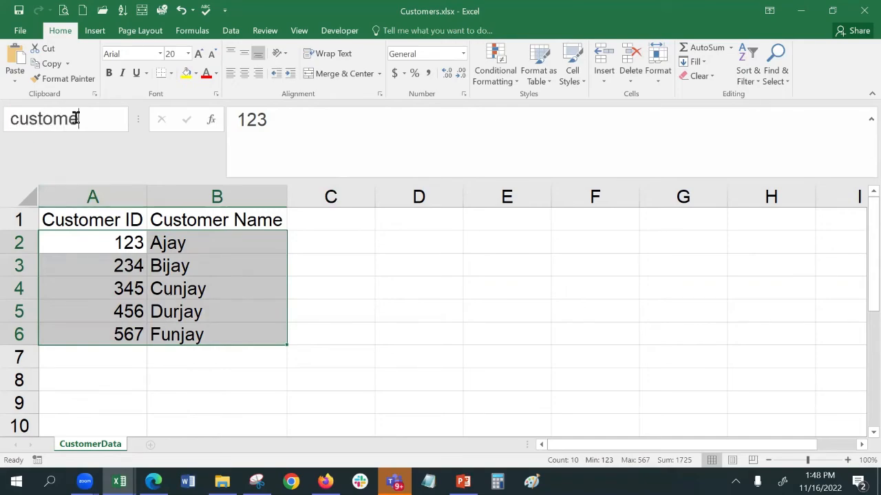
pyautogui.write('rdata')
pyautogui.press('Return')
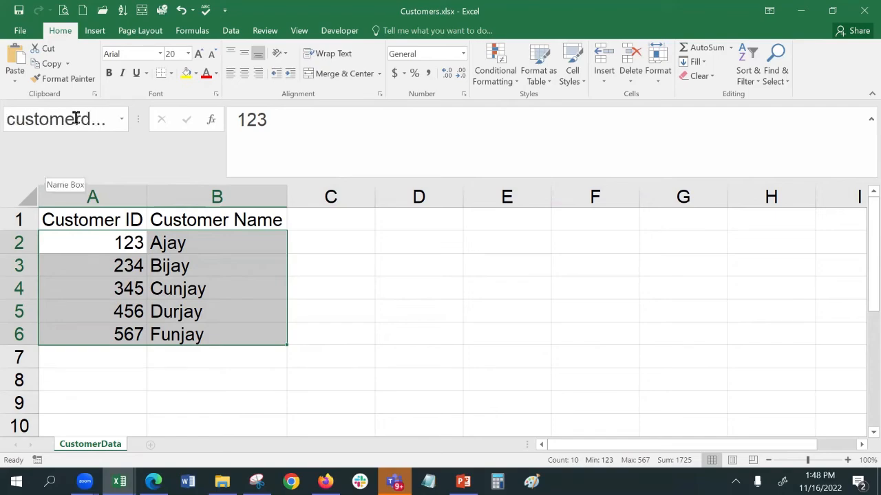
pyautogui.click(254, 330)
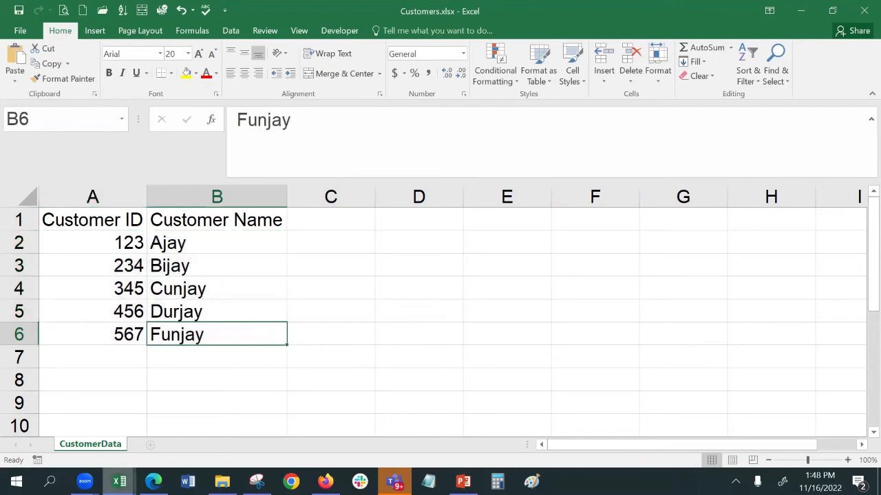
# Step: Switch to Book1's Transaction sheet and remove the A2:B6 cell reference from the Table_array of D2's VLOOKUP
pyautogui.click(94, 441)
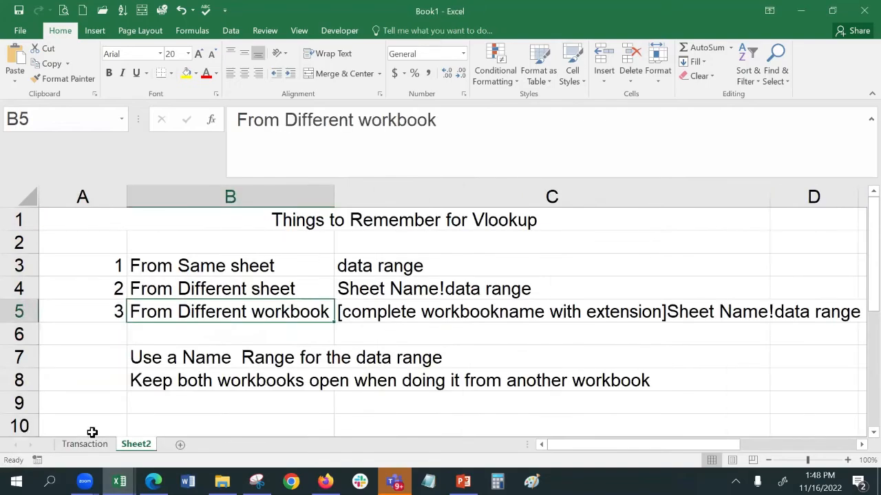
pyautogui.click(98, 446)
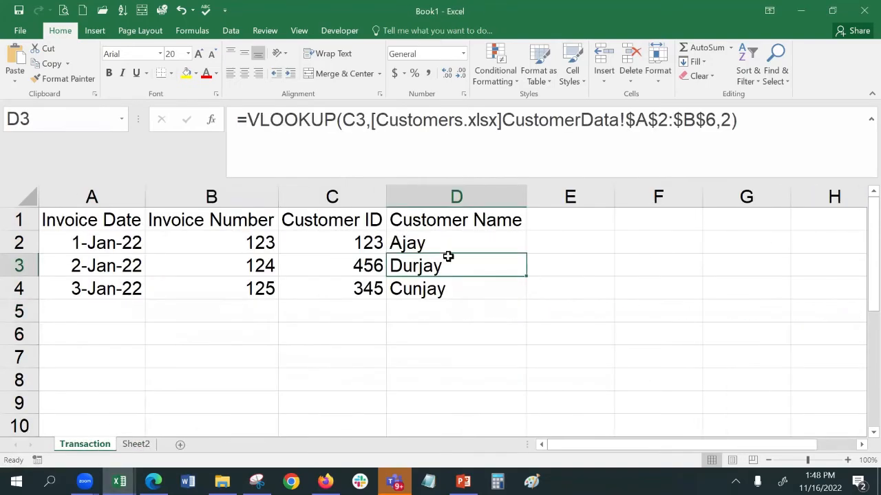
pyautogui.click(480, 243)
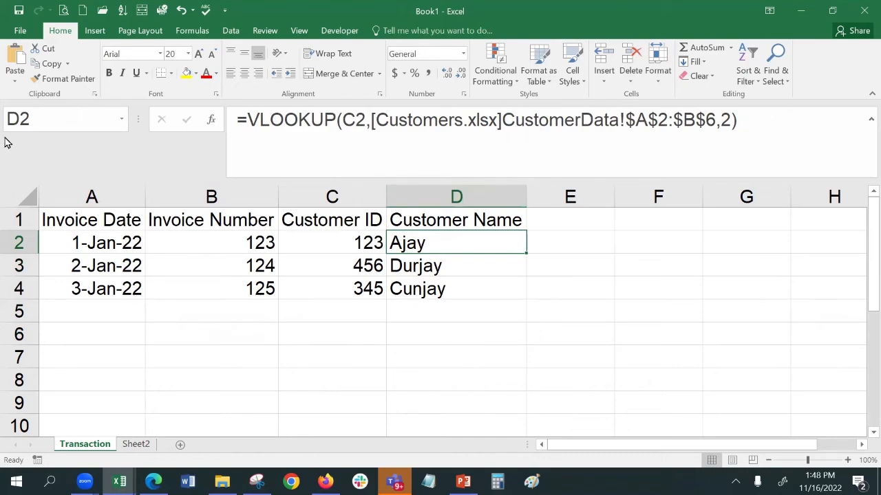
pyautogui.click(212, 121)
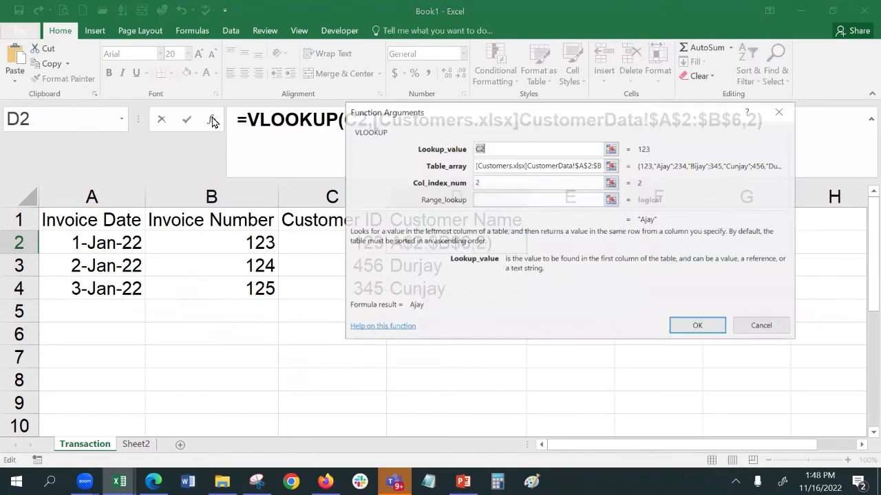
pyautogui.doubleClick(578, 168)
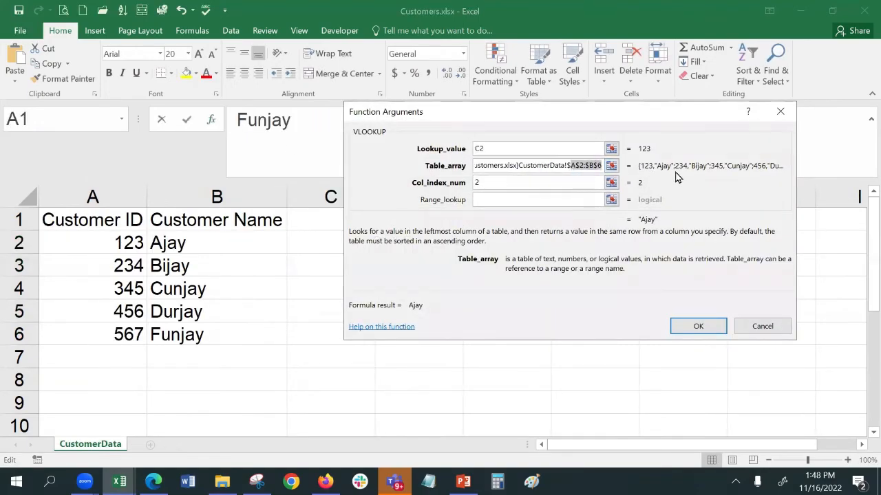
pyautogui.press('BackSpace')
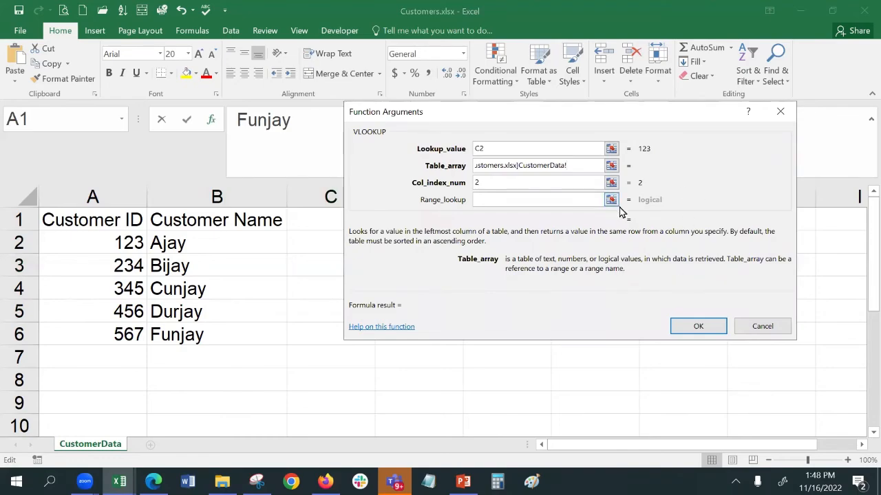
# Step: Select the customer records A2:B6 in Customers.xlsx to insert the customerdata name in the VLOOKUP's Table_array
pyautogui.click(611, 166)
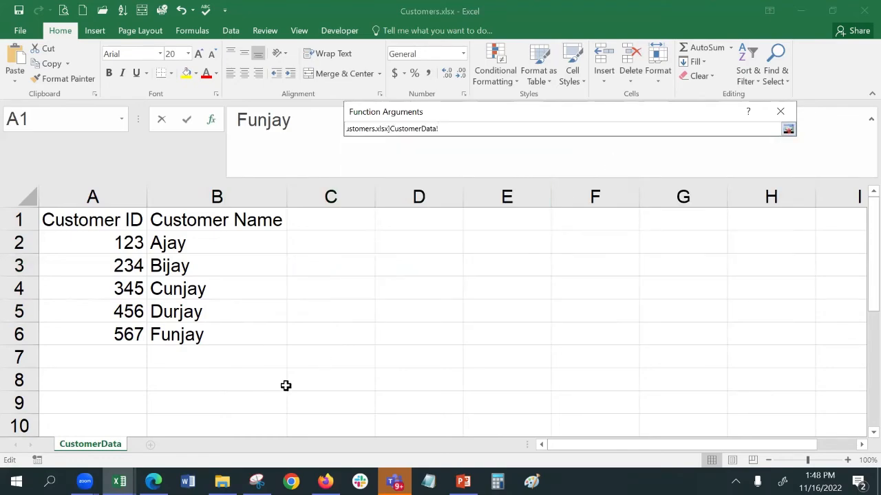
pyautogui.click(120, 481)
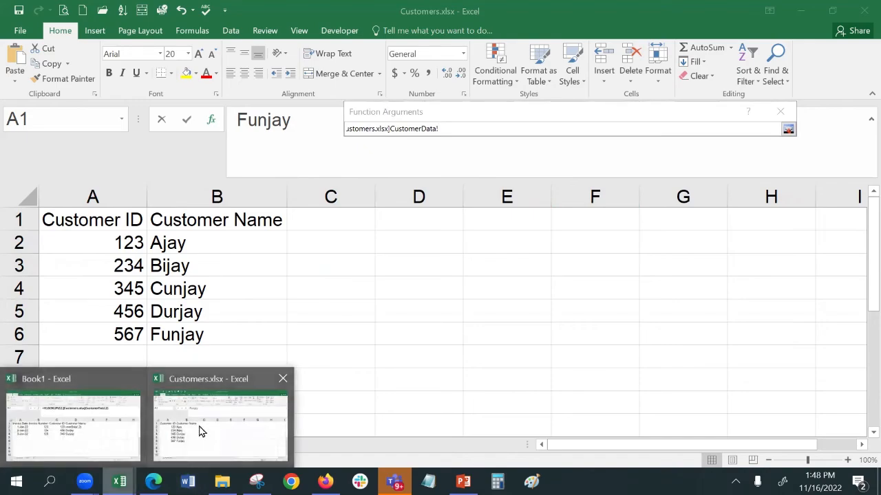
pyautogui.click(200, 430)
pyautogui.moveTo(87, 238); pyautogui.dragTo(175, 334)
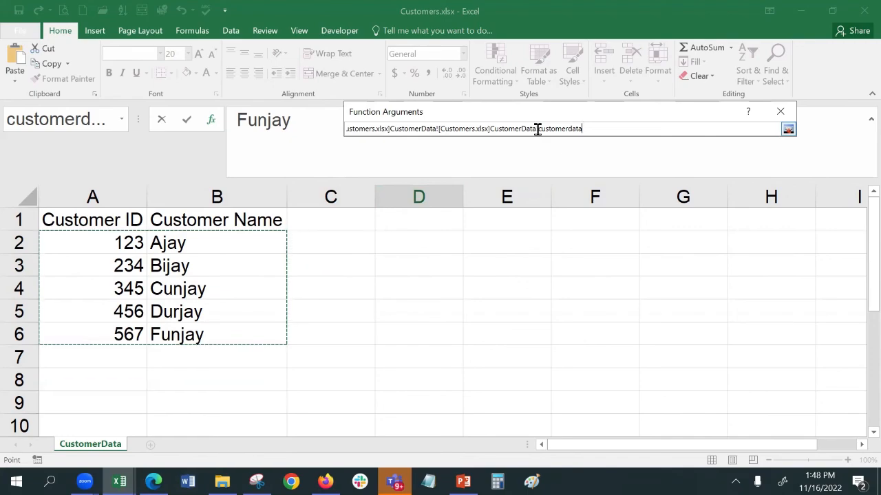
pyautogui.click(788, 128)
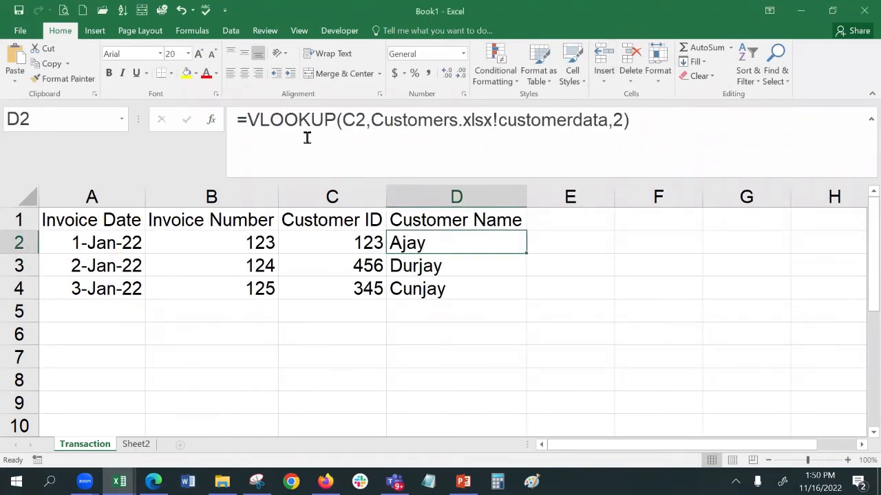
# Step: Reopen the function arguments of D2's VLOOKUP and clear the whole Table_array entry
pyautogui.click(217, 121)
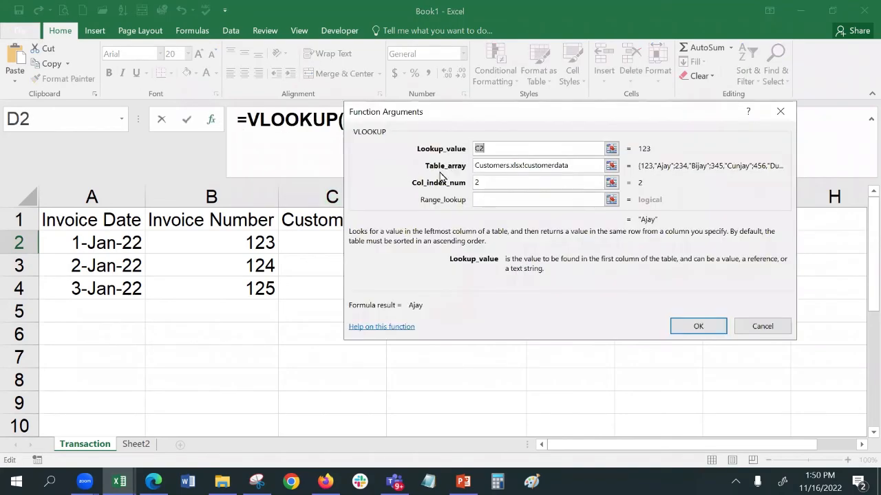
pyautogui.click(576, 169)
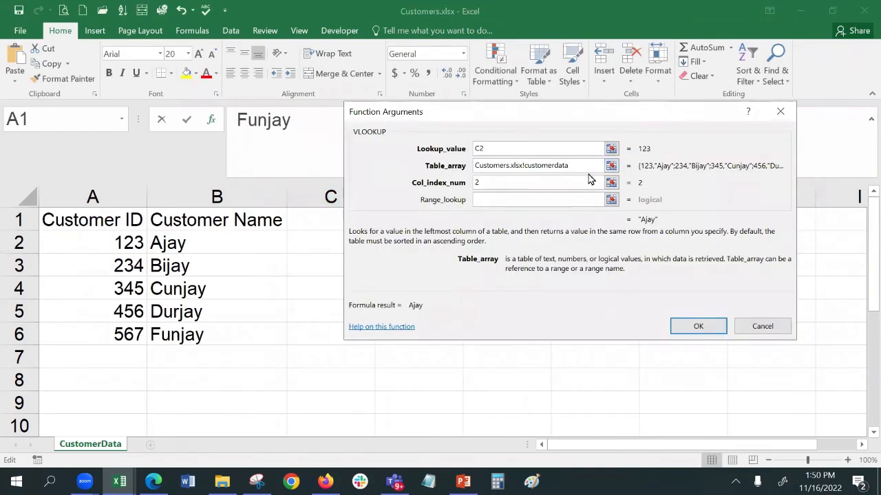
pyautogui.press('BackSpace')
pyautogui.press('BackSpace')
pyautogui.press('BackSpace')
pyautogui.press('BackSpace')
pyautogui.press('BackSpace')
pyautogui.press('BackSpace')
pyautogui.press('BackSpace')
pyautogui.press('BackSpace')
pyautogui.press('BackSpace')
pyautogui.press('BackSpace')
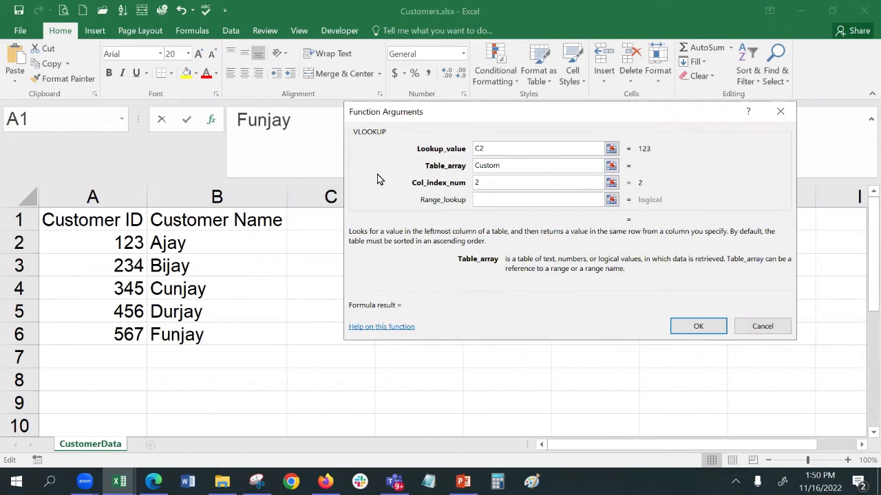
pyautogui.press('BackSpace')
pyautogui.press('BackSpace')
pyautogui.press('BackSpace')
pyautogui.press('BackSpace')
pyautogui.press('BackSpace')
# Step: Set the Table_array to [Customers.xlsx]CustomerData!customerdata by picking A2:B6 on the CustomerData sheet
pyautogui.click(611, 166)
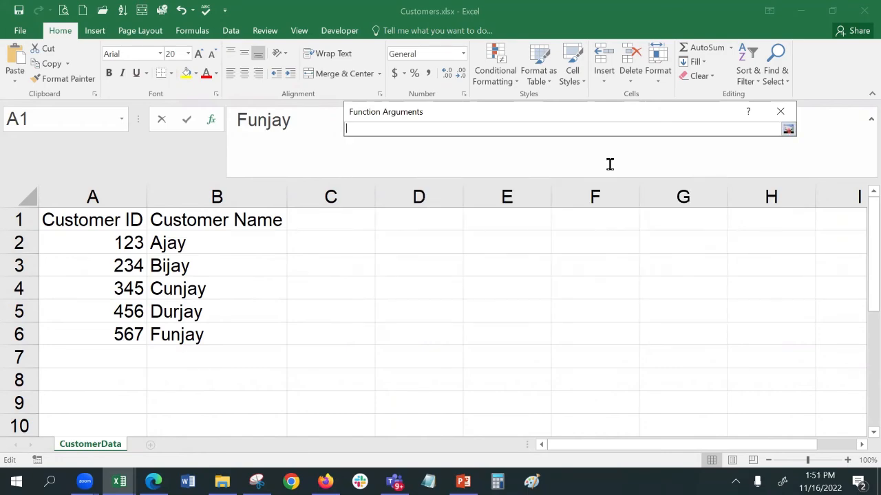
pyautogui.click(66, 241)
pyautogui.moveTo(66, 241); pyautogui.dragTo(196, 337)
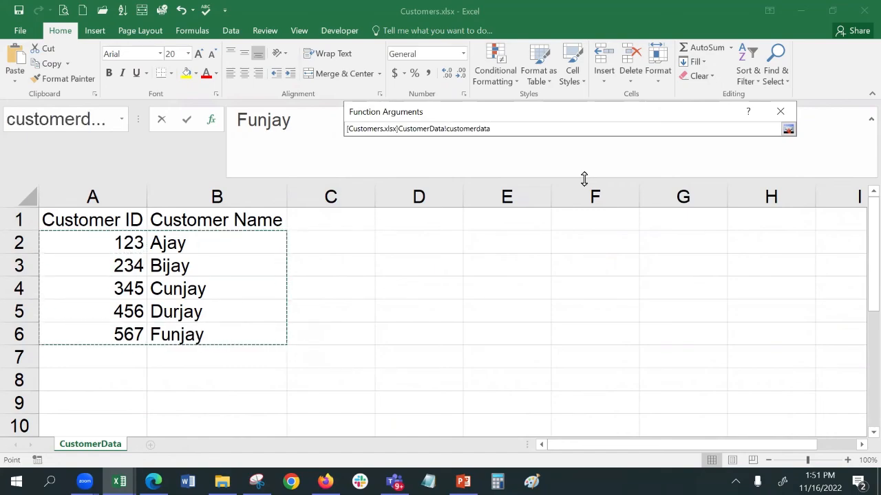
pyautogui.click(580, 130)
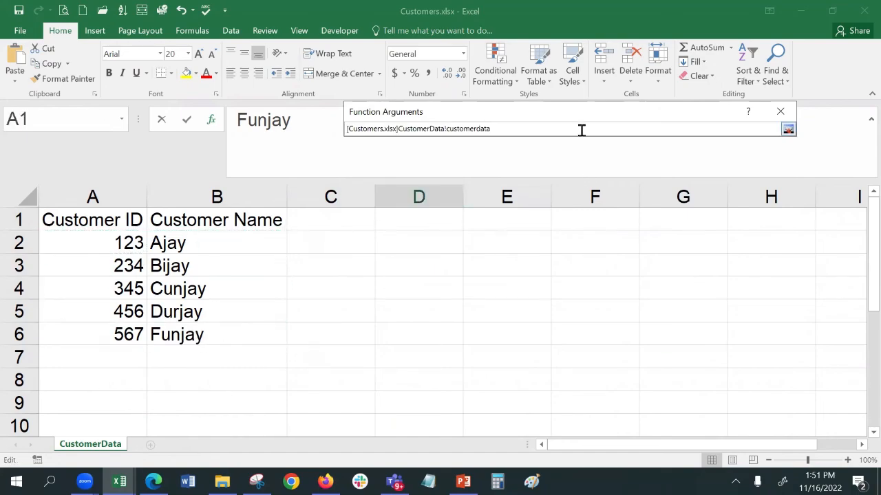
pyautogui.click(788, 131)
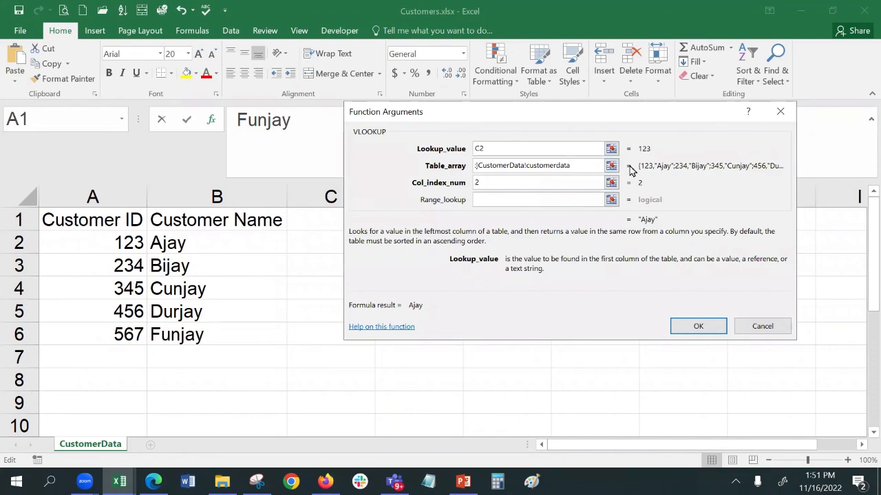
# Step: Set Range_lookup to false for an exact match and apply the VLOOKUP to D2
pyautogui.click(555, 181)
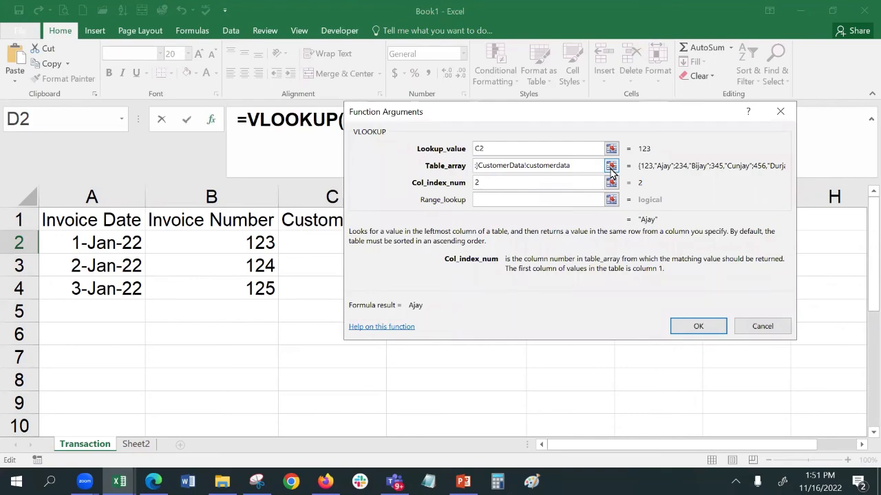
pyautogui.click(540, 199)
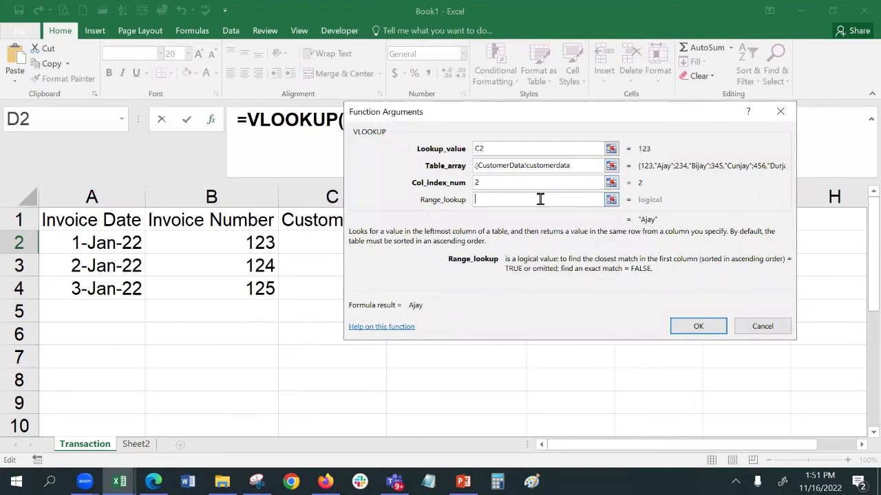
pyautogui.write('flase')
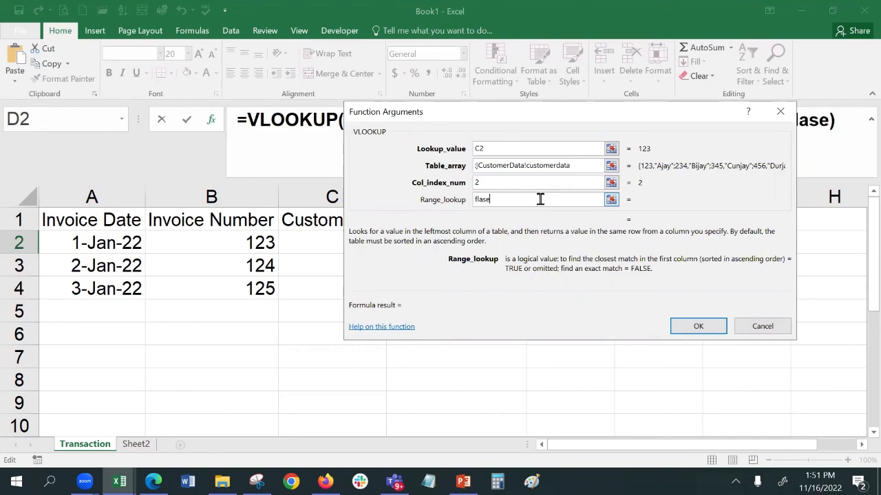
pyautogui.press('BackSpace')
pyautogui.press('BackSpace')
pyautogui.press('BackSpace')
pyautogui.press('BackSpace')
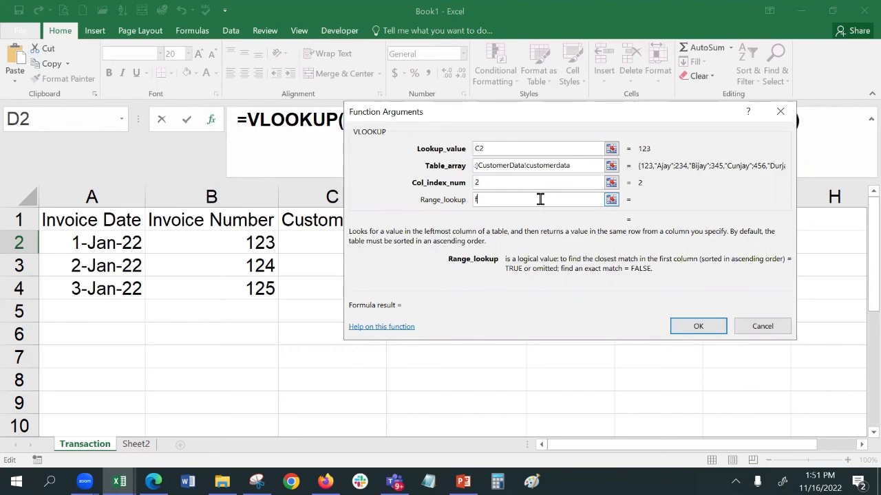
pyautogui.write('alse')
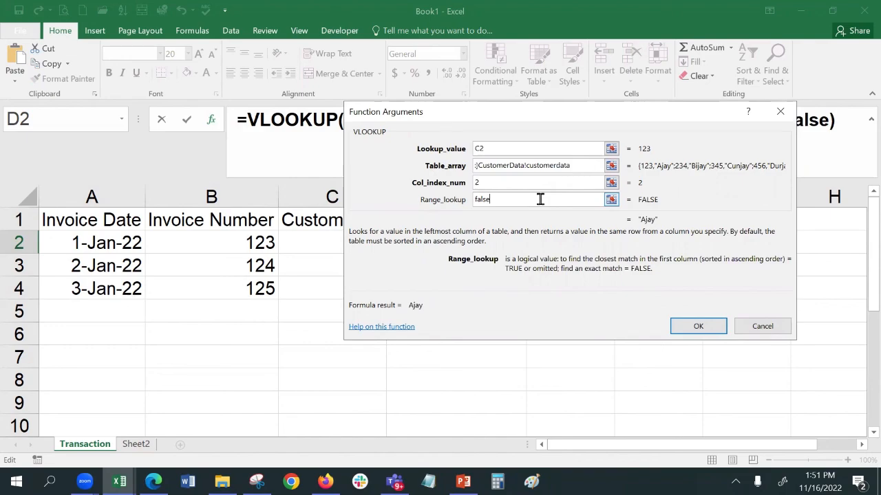
pyautogui.click(702, 326)
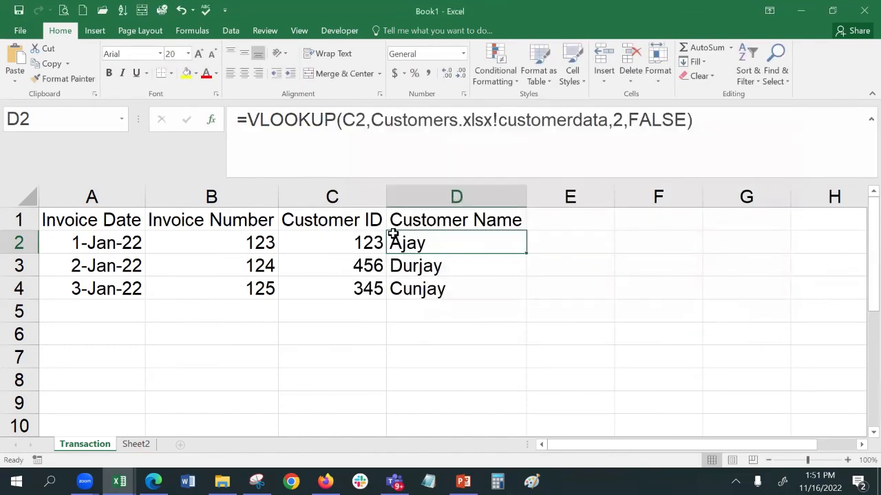
# Step: Fill the D2 formula down to D4, then return to the VLOOKUP notes on Sheet2
pyautogui.moveTo(526, 252); pyautogui.dragTo(524, 292)
pyautogui.click(460, 264)
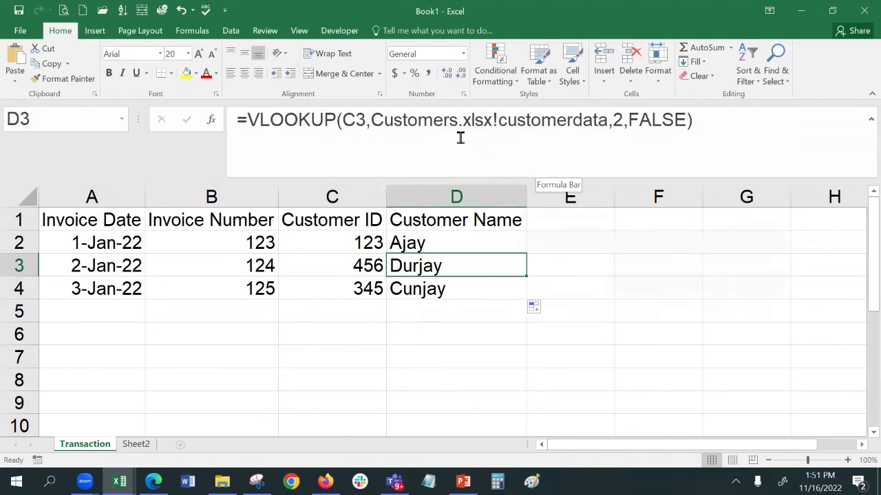
pyautogui.click(136, 444)
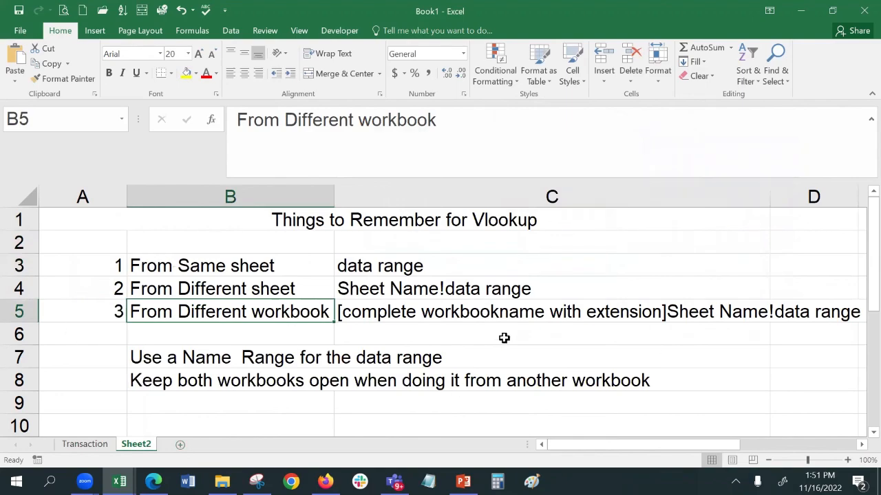